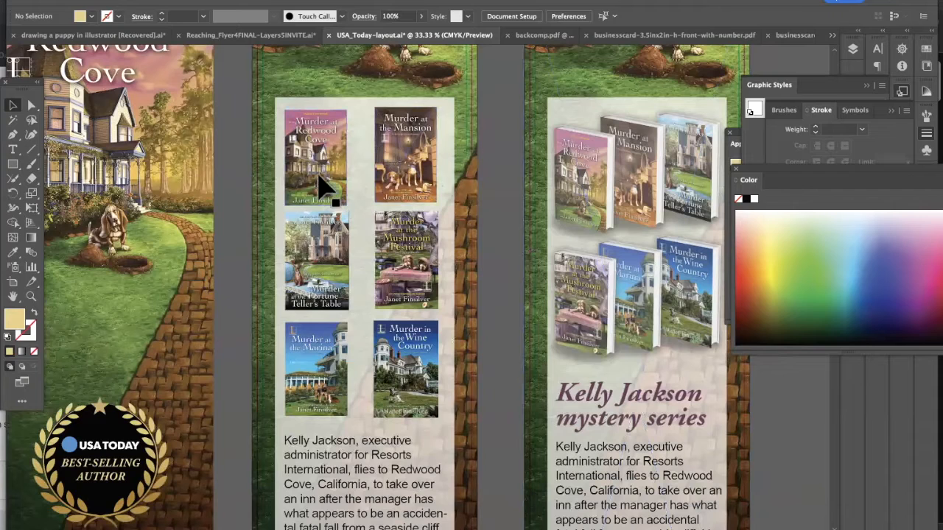
# Step: Compare the flat book cover images with the 3D book mockups on the neighbouring bookmark layout
pyautogui.click(377, 189)
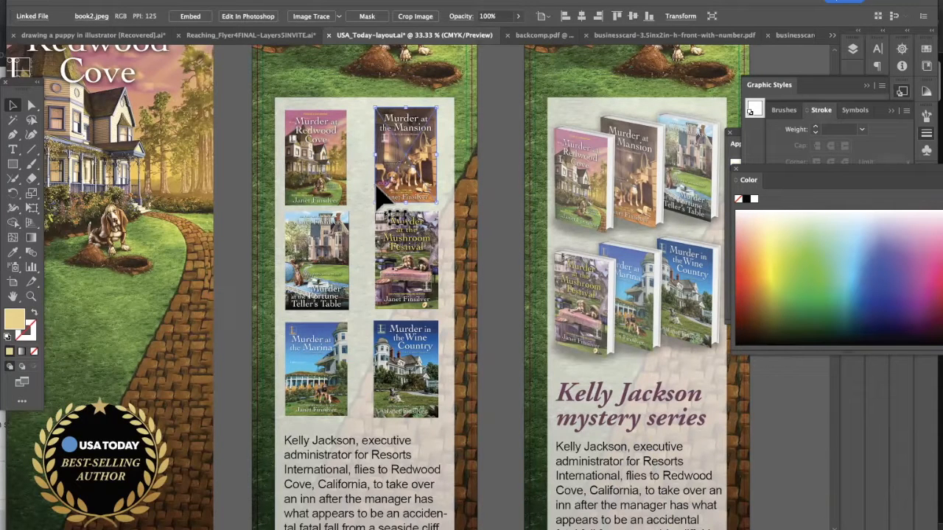
pyautogui.hscroll(3, 483, 235)
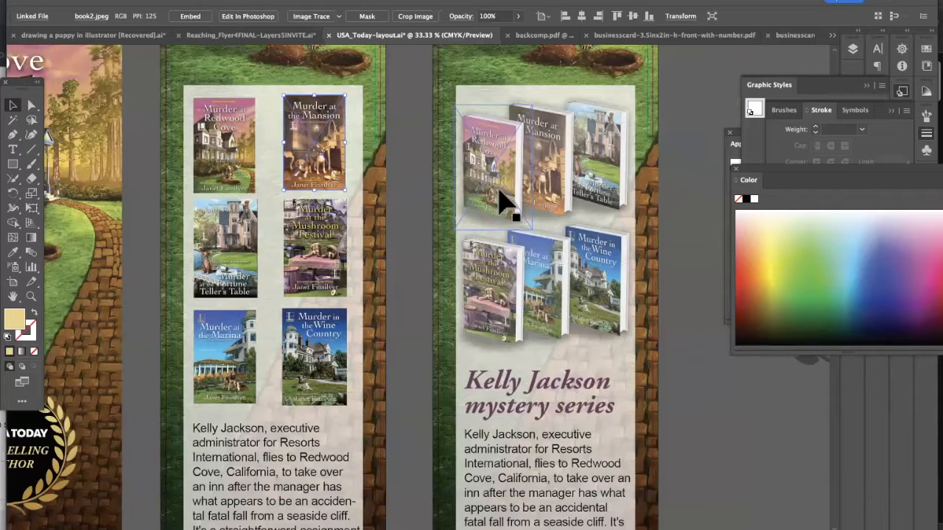
pyautogui.hscroll(1, 545, 191)
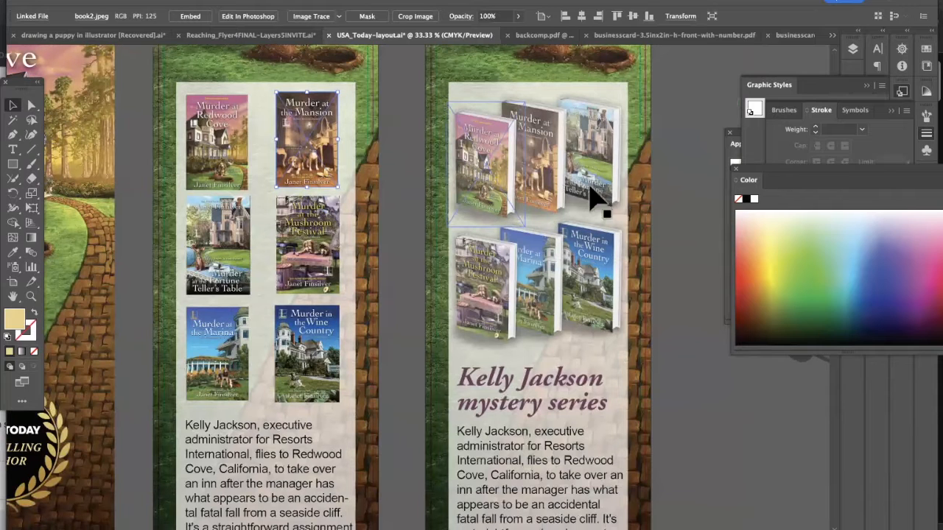
pyautogui.click(677, 188)
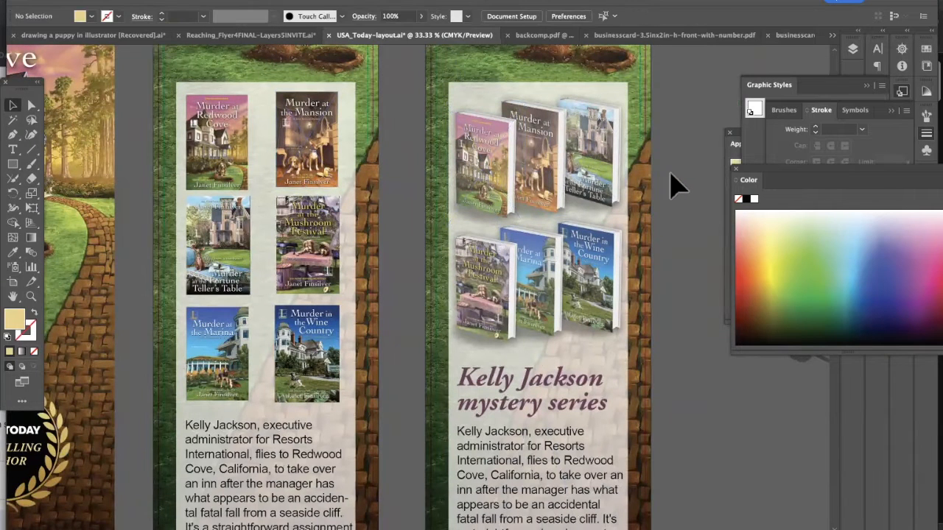
# Step: Nudge the 3D Murder at Redwood Cove book slightly within the overlapping group of book mockups
pyautogui.click(496, 186)
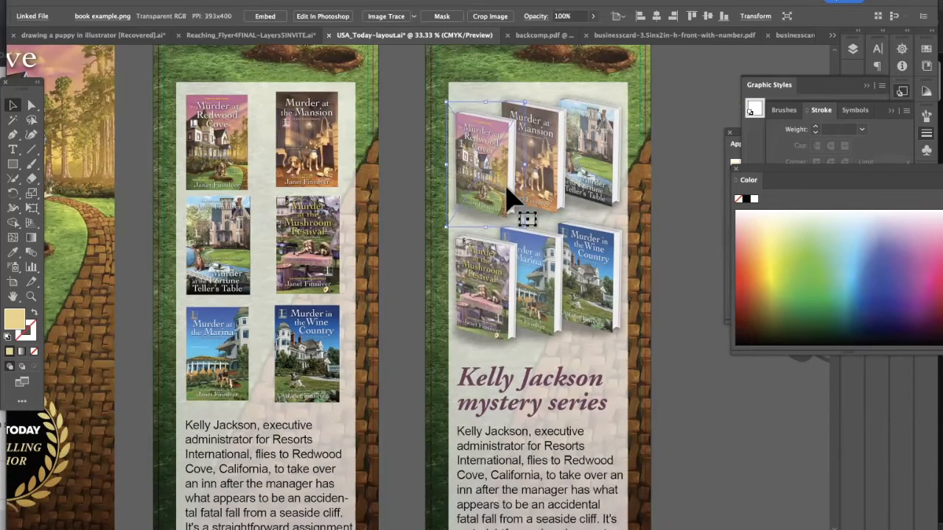
pyautogui.moveTo(500, 188)
pyautogui.mouseDown()
pyautogui.moveTo(474, 193)
pyautogui.moveTo(503, 187)
pyautogui.mouseUp()
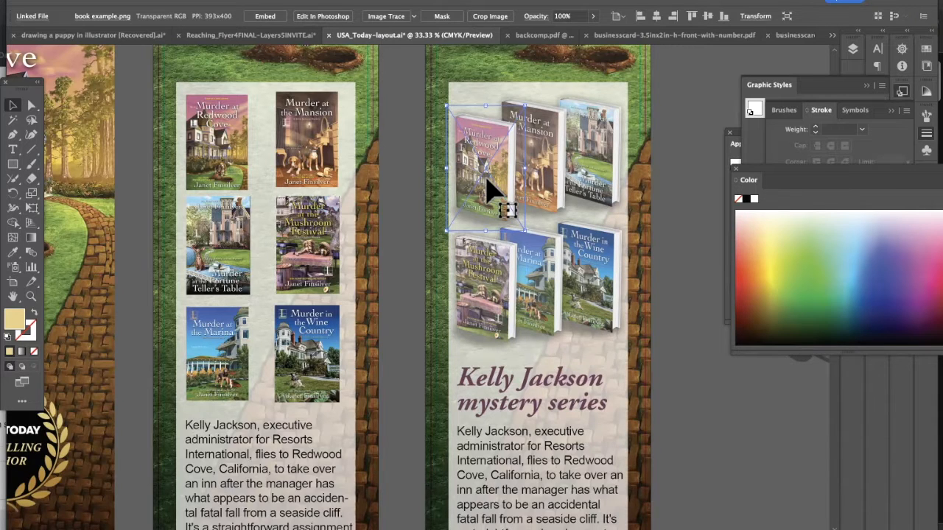
pyautogui.moveTo(492, 190); pyautogui.dragTo(498, 137)
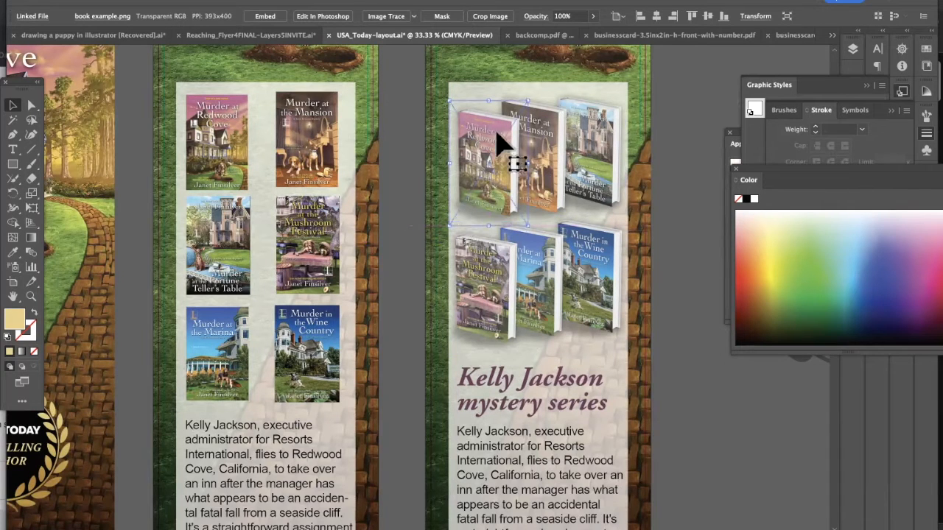
pyautogui.keyDown('shift'); pyautogui.click(530, 153); pyautogui.keyUp('shift')
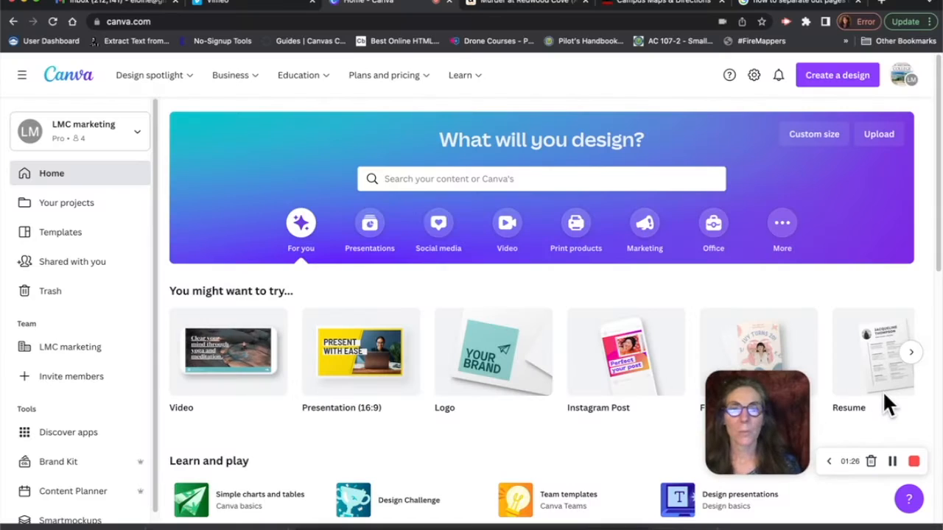
# Step: Switch to Canva, search for the Book Cover design type and create a blank Book Cover
pyautogui.click(482, 179)
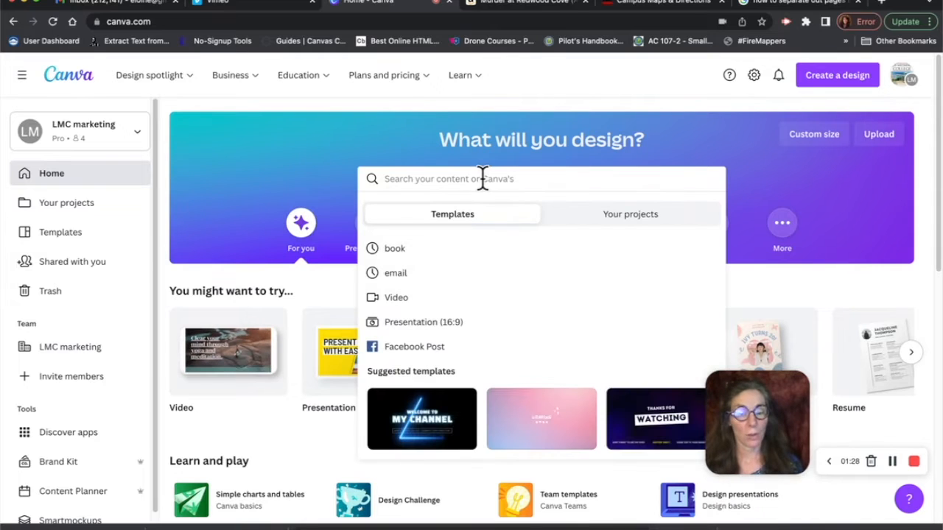
pyautogui.write('book')
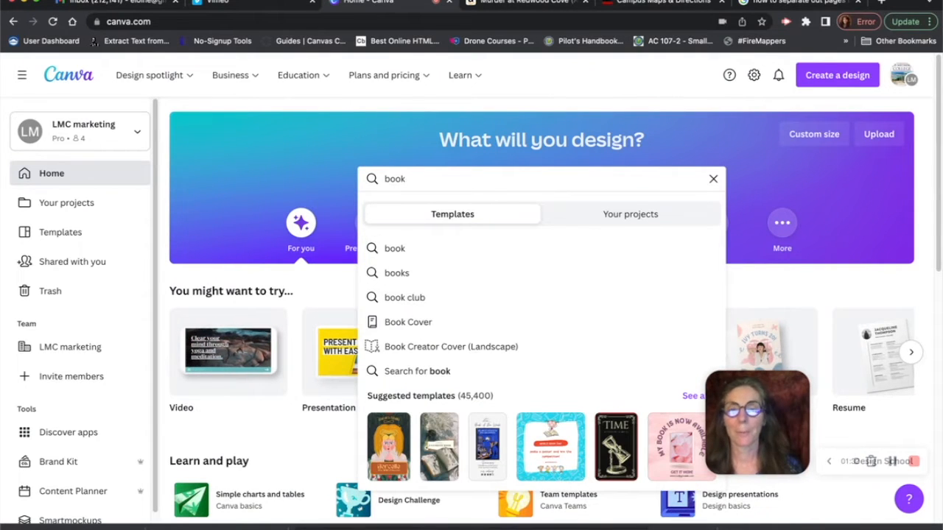
pyautogui.click(407, 328)
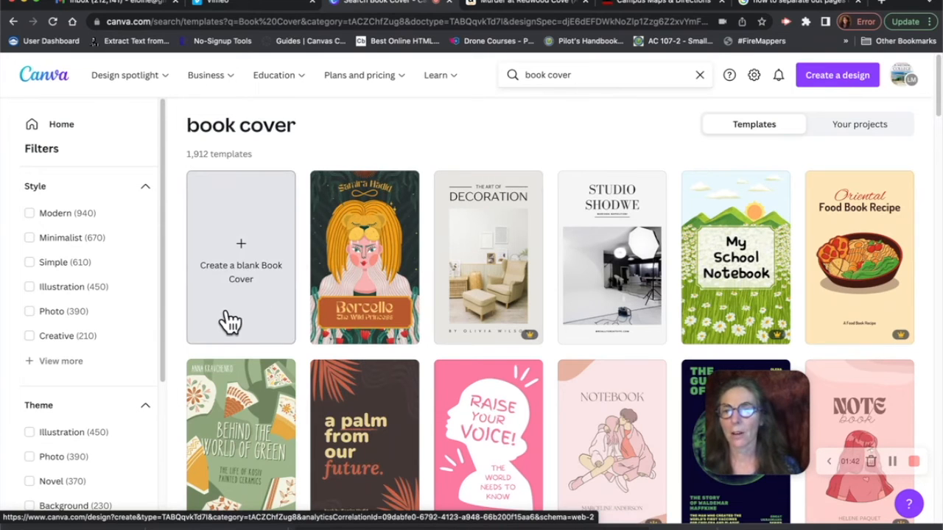
pyautogui.click(254, 283)
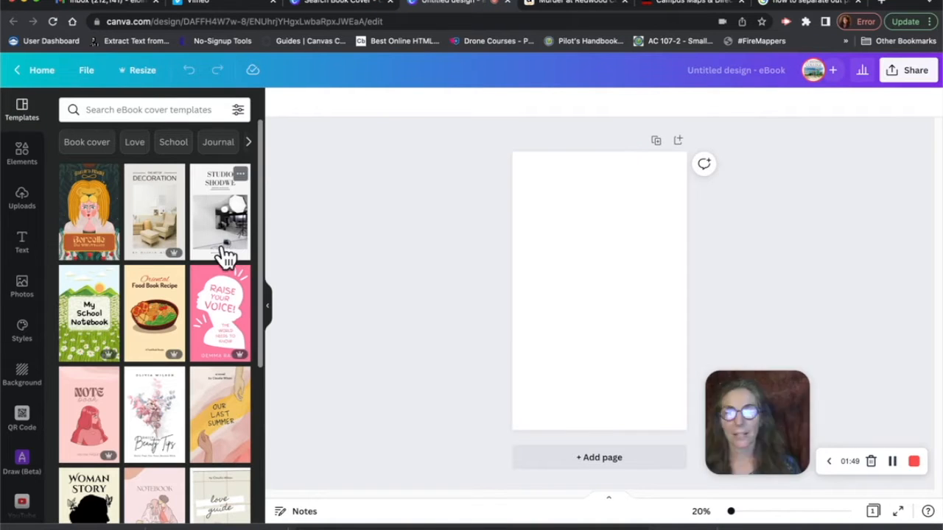
# Step: Place the uploaded Murder at Redwood Cove cover on the blank page and enlarge it to cover most of the page
pyautogui.click(27, 206)
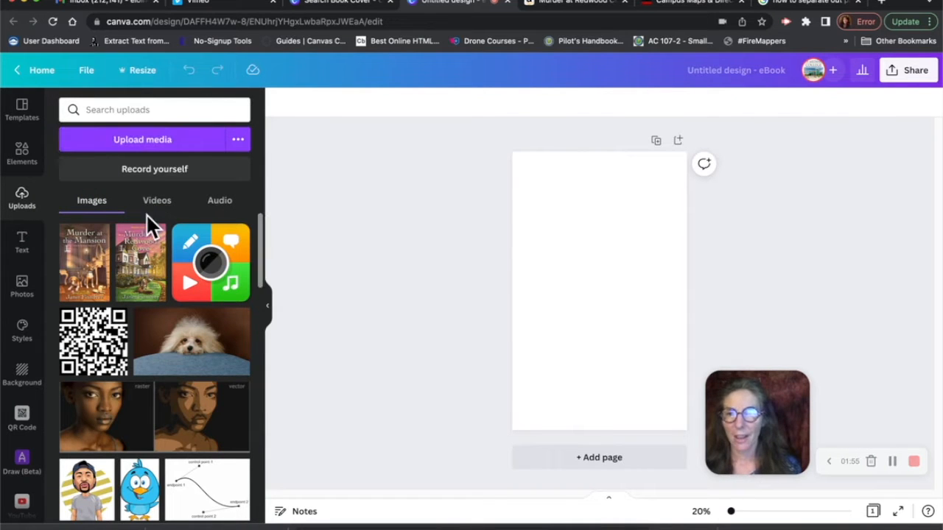
pyautogui.click(140, 276)
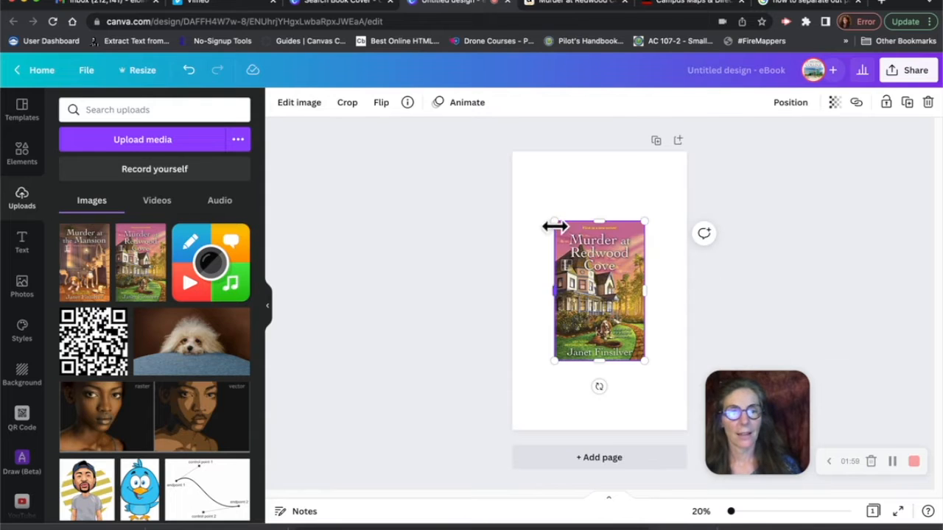
pyautogui.moveTo(551, 219); pyautogui.dragTo(524, 192)
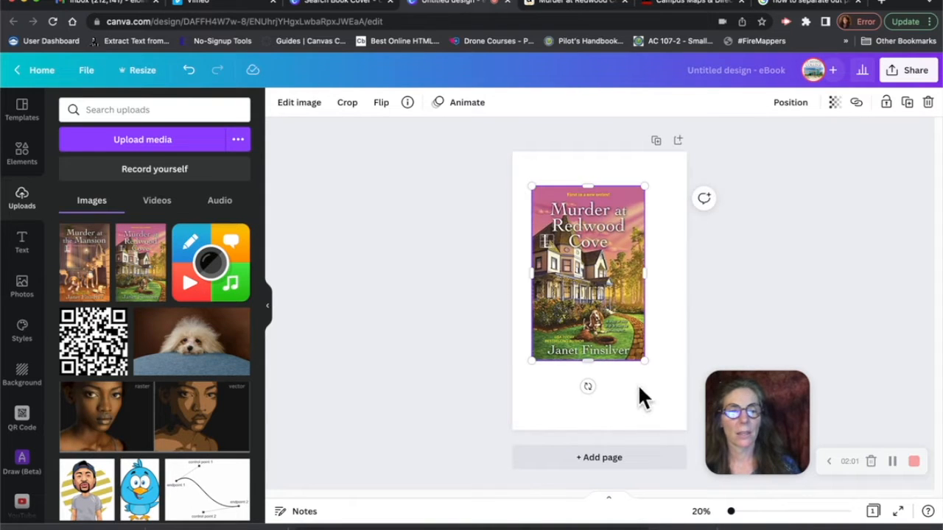
pyautogui.moveTo(639, 356); pyautogui.dragTo(663, 392)
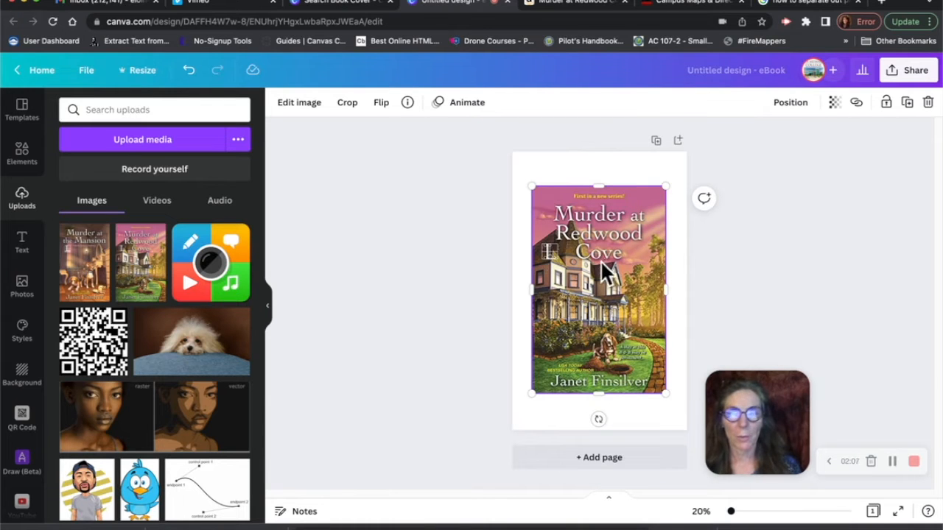
# Step: Browse the image effects for the selected cover and open the full Smartmockups collection
pyautogui.click(301, 106)
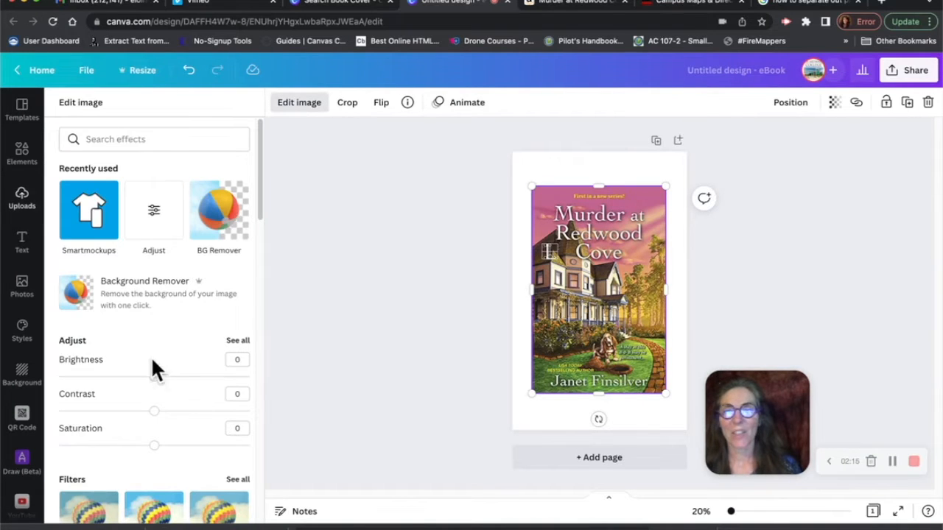
pyautogui.scroll(-5, 143, 385)
pyautogui.scroll(-5, 144, 373)
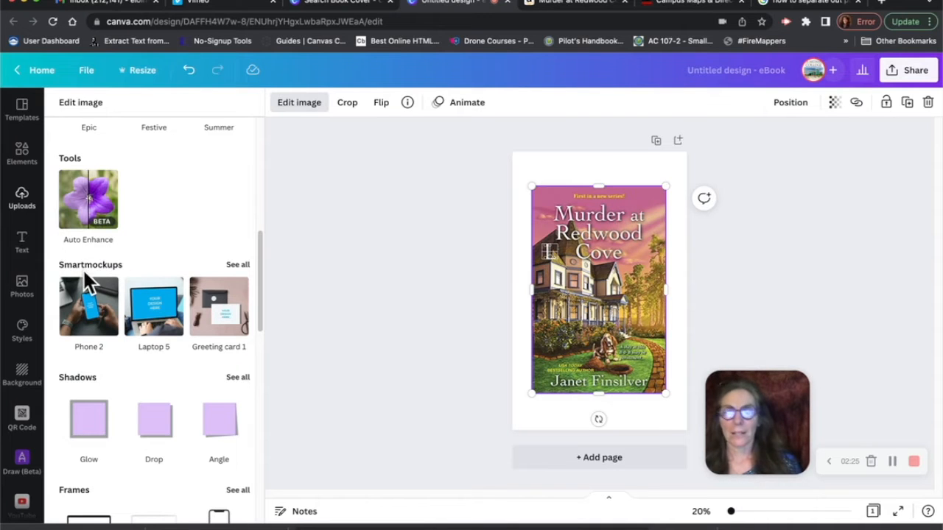
pyautogui.scroll(-5, 145, 403)
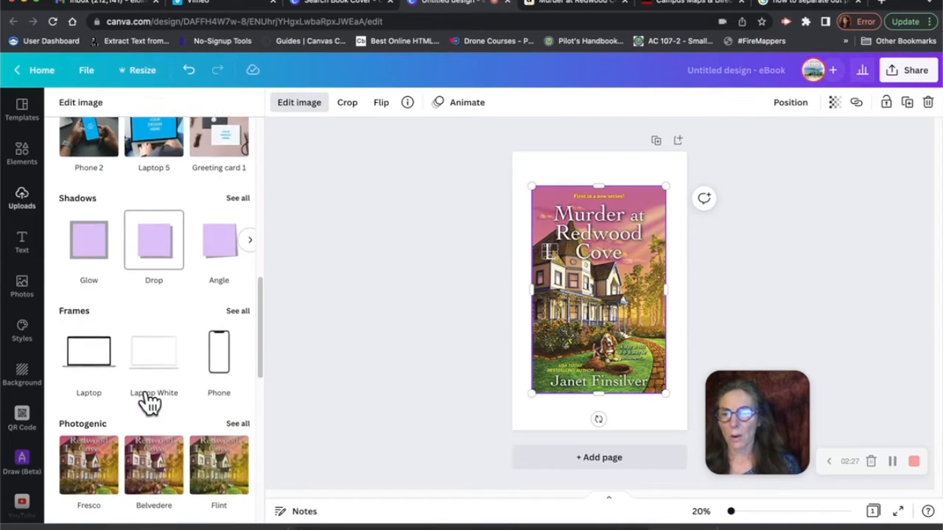
pyautogui.scroll(-5, 148, 401)
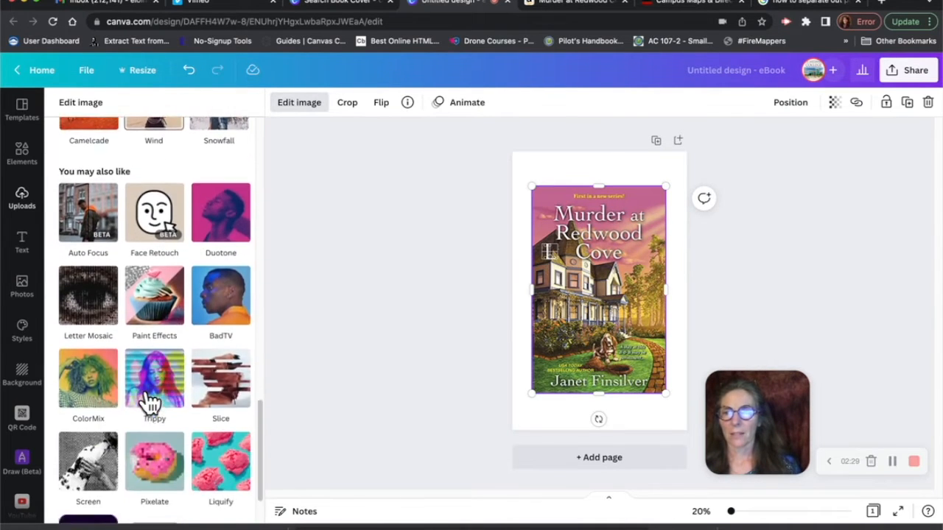
pyautogui.scroll(8, 147, 402)
pyautogui.scroll(-4, 150, 402)
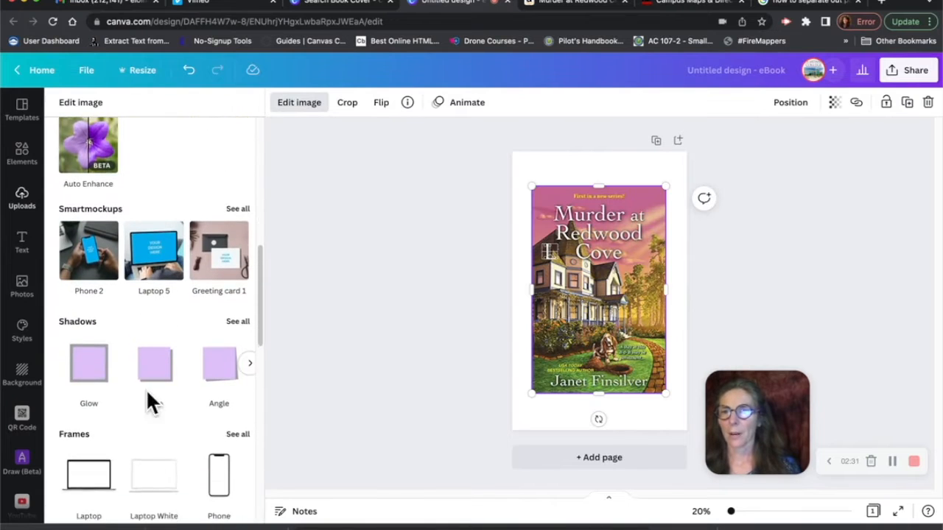
pyautogui.click(238, 214)
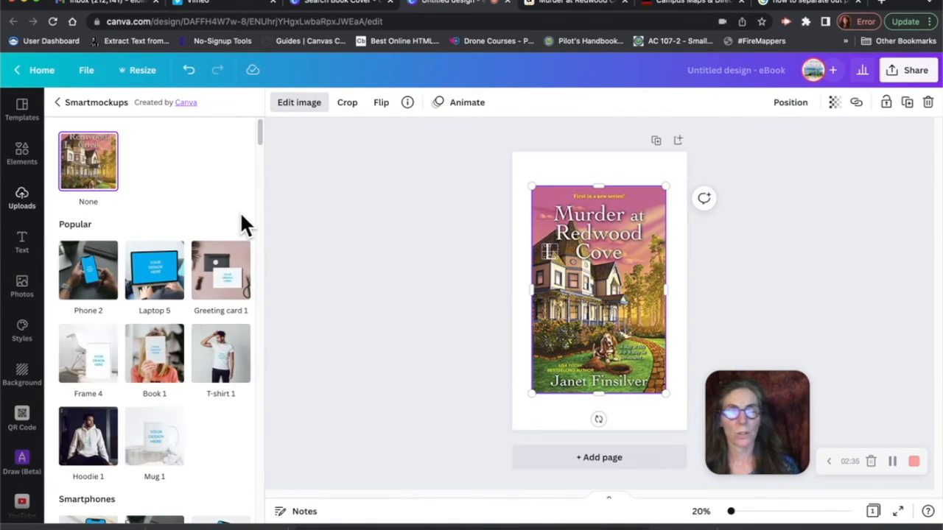
# Step: Put the cover image into the Book 6 mockup from the Books group of Smartmockups
pyautogui.scroll(-10, 174, 302)
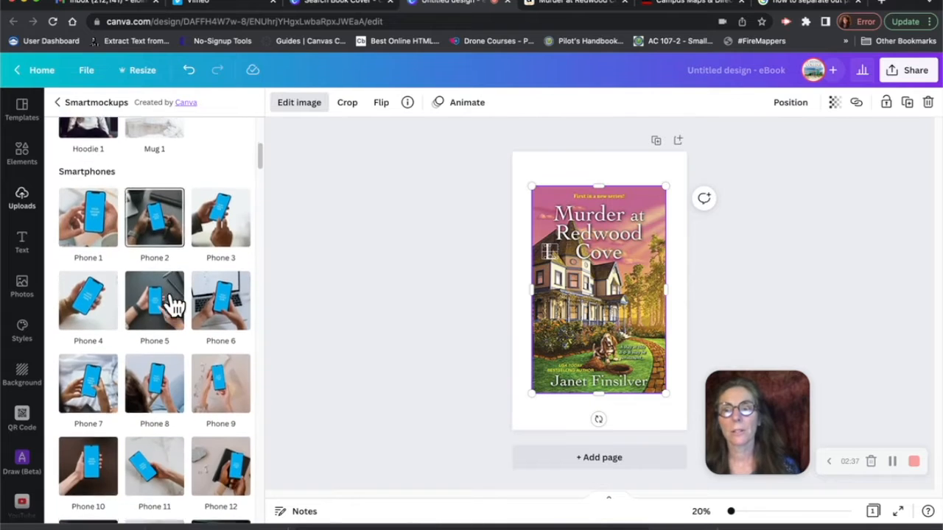
pyautogui.scroll(-8, 174, 302)
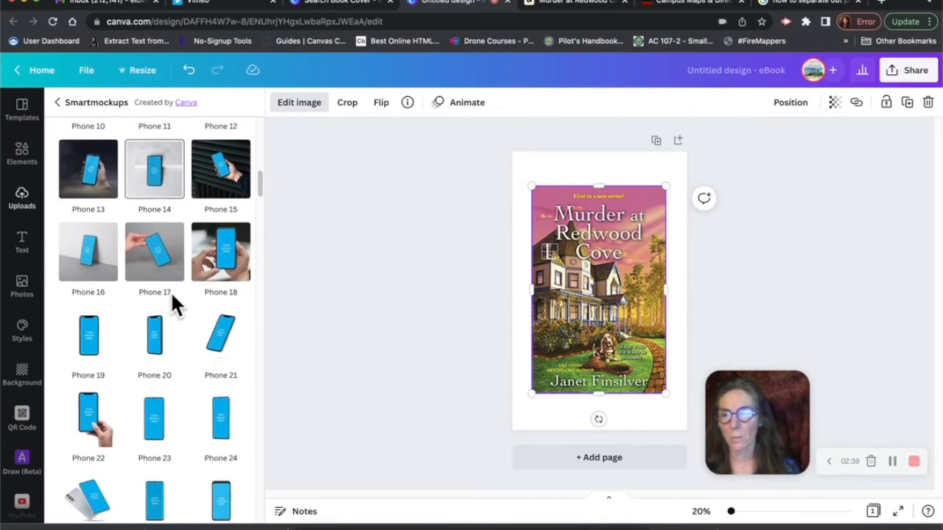
pyautogui.scroll(-10, 171, 302)
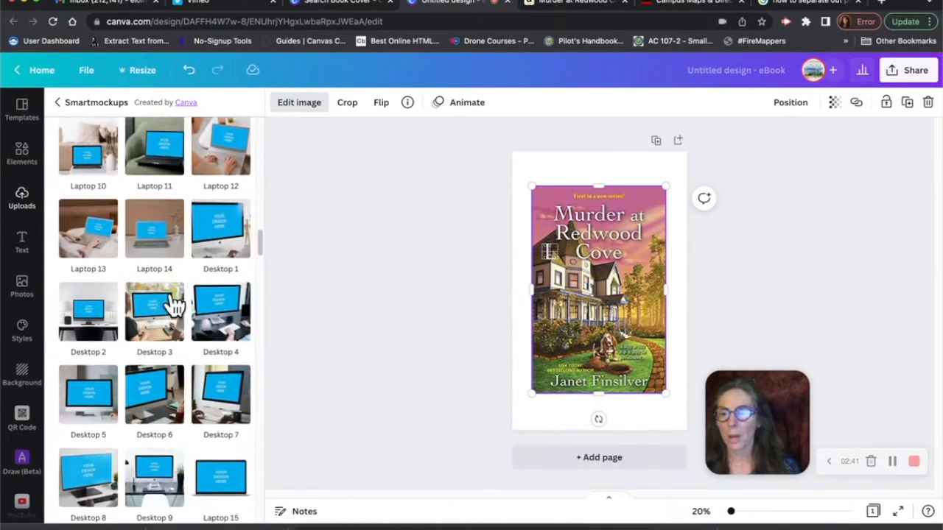
pyautogui.scroll(-8, 171, 302)
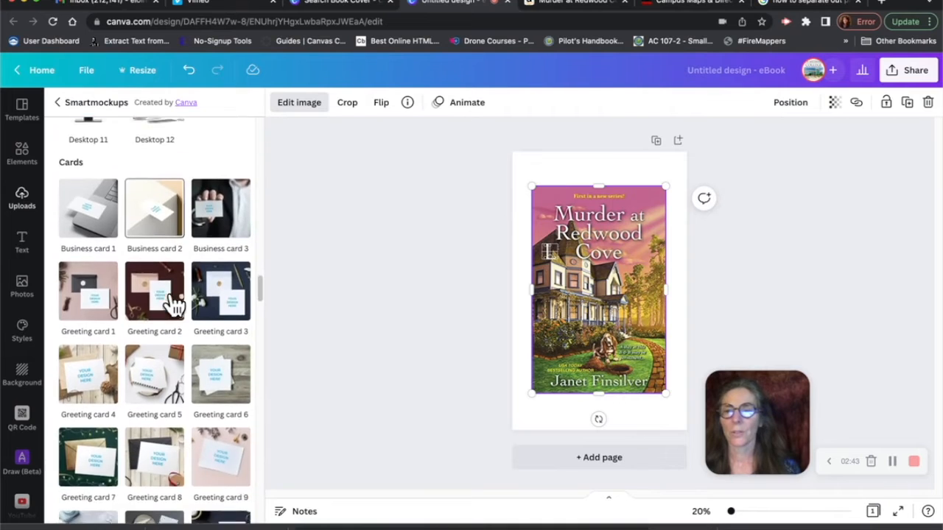
pyautogui.scroll(-6, 172, 302)
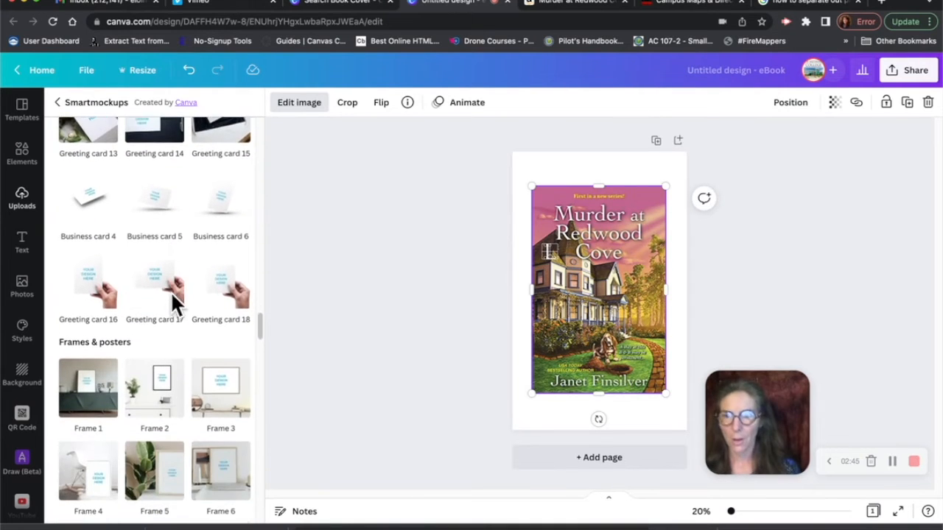
pyautogui.scroll(-7, 171, 304)
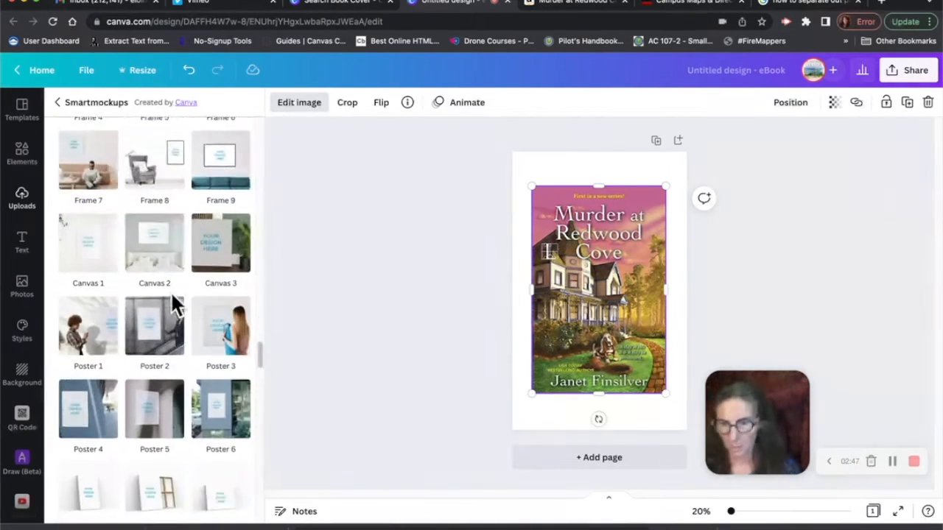
pyautogui.scroll(-5, 172, 302)
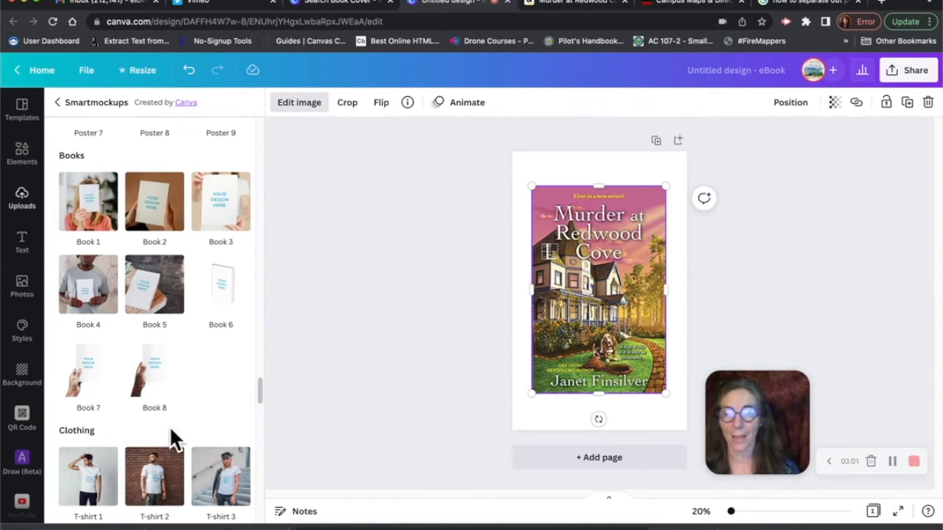
pyautogui.click(230, 295)
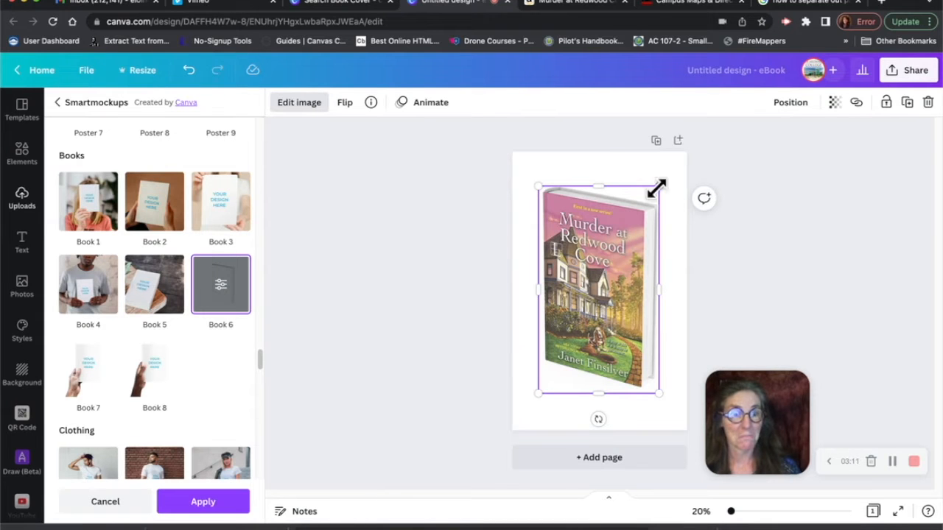
# Step: Enlarge the 3D book mockup slightly on the page, then leave the mockup editing and deselect the book
pyautogui.moveTo(659, 186); pyautogui.dragTo(667, 174)
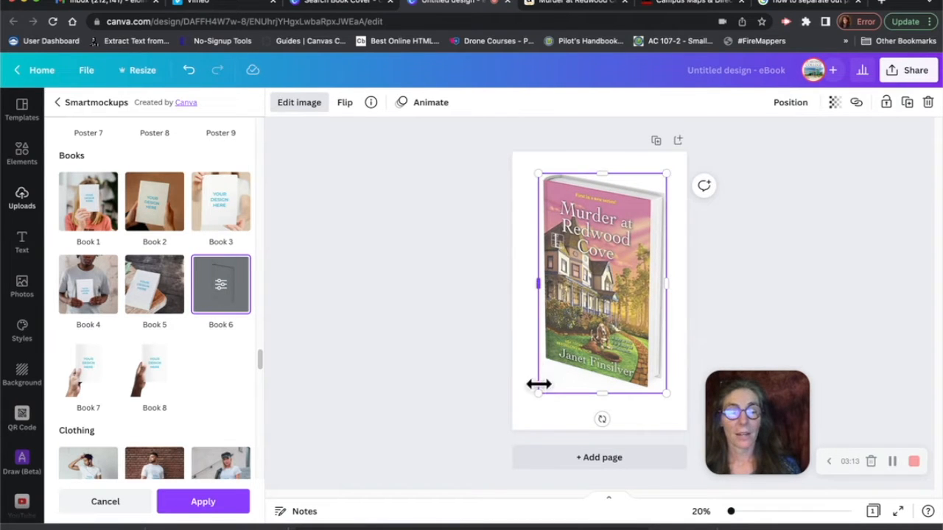
pyautogui.moveTo(539, 394); pyautogui.dragTo(532, 403)
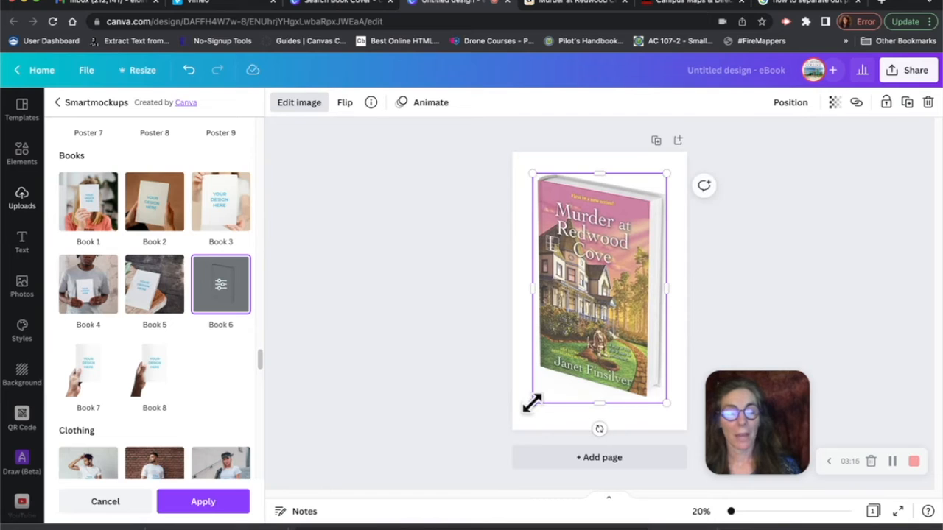
pyautogui.click(521, 266)
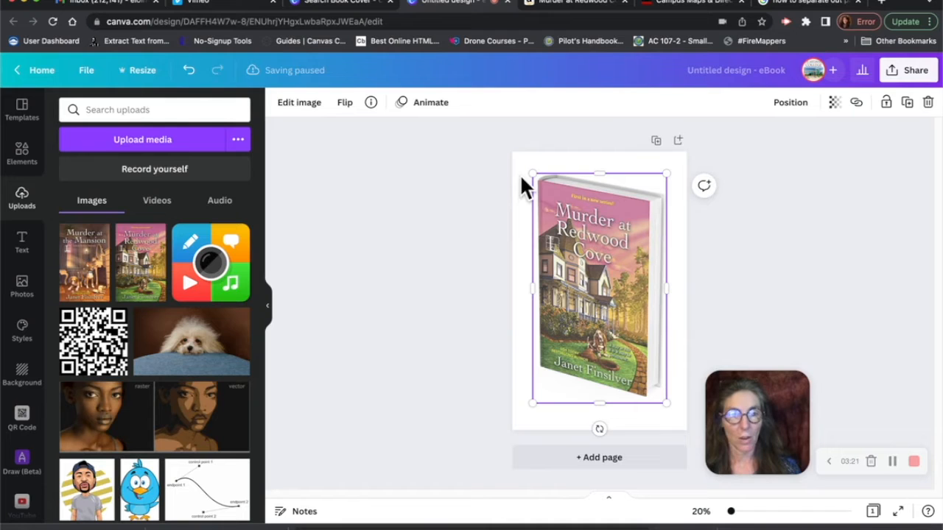
pyautogui.click(477, 188)
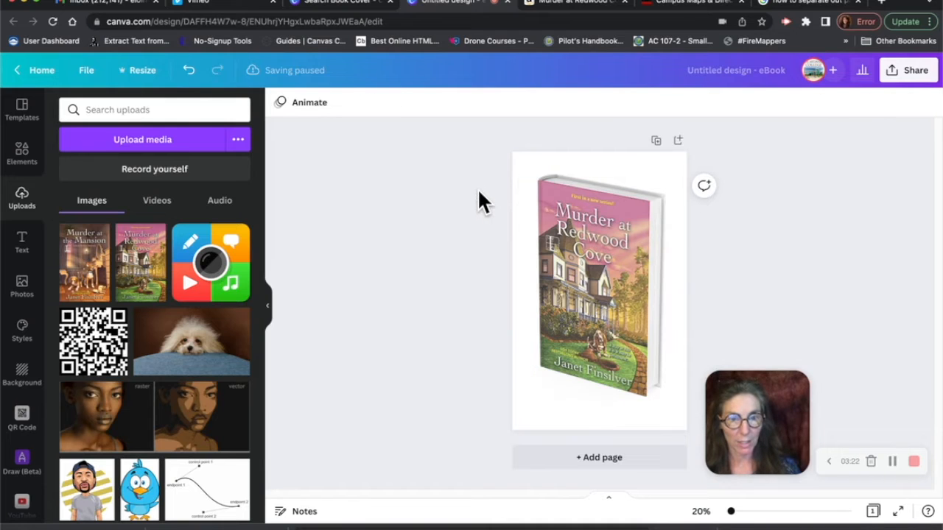
pyautogui.click(516, 186)
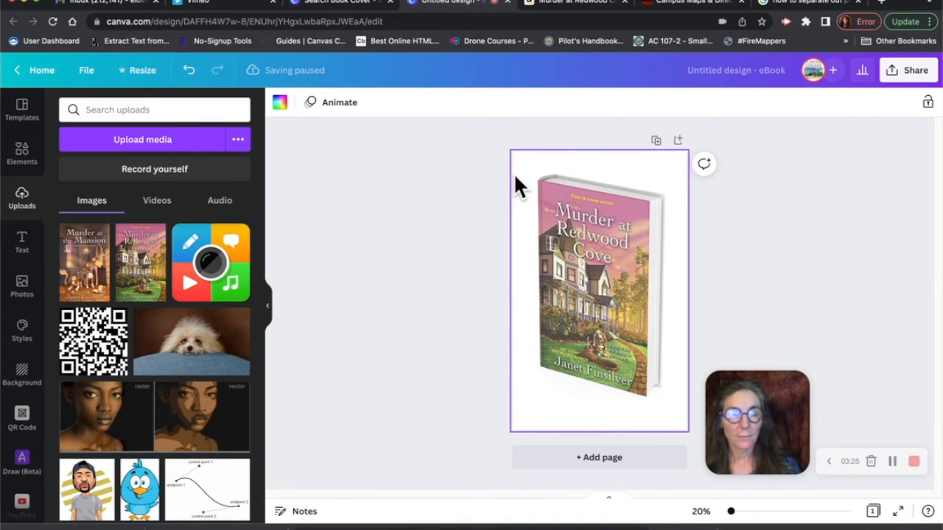
# Step: Try the dark red brand color as the page background behind the book, and undo it
pyautogui.click(280, 107)
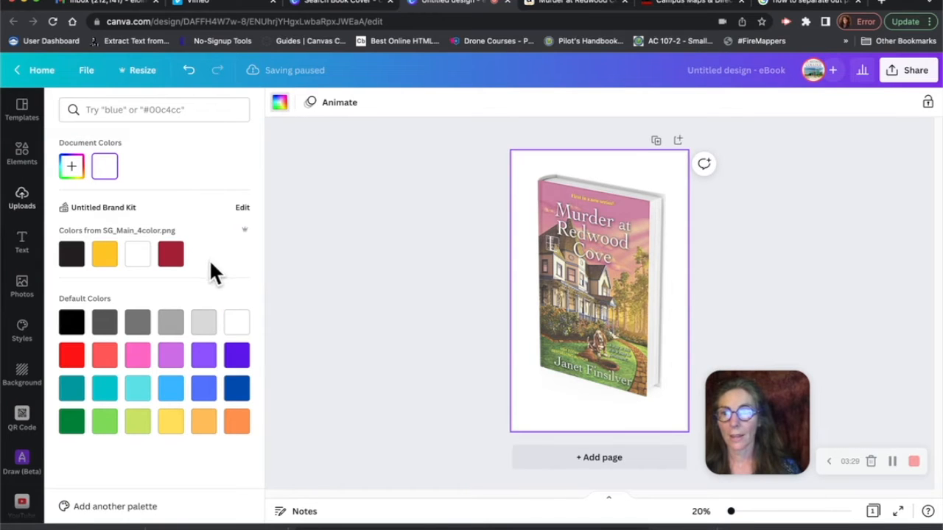
pyautogui.click(171, 255)
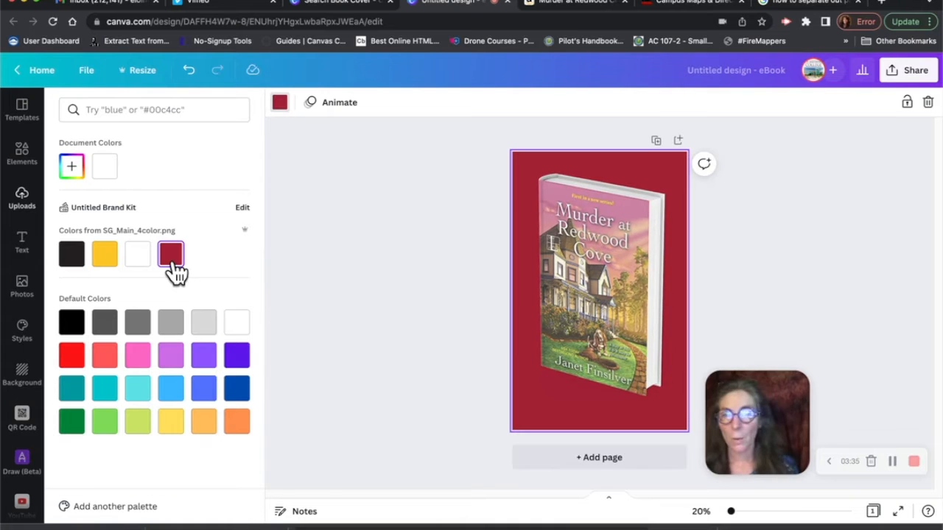
pyautogui.press('super+z')
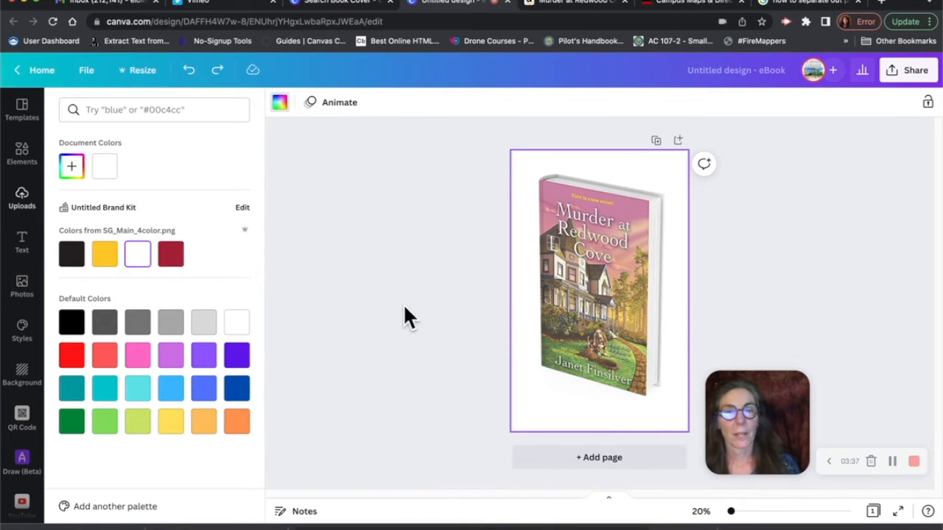
pyautogui.click(409, 300)
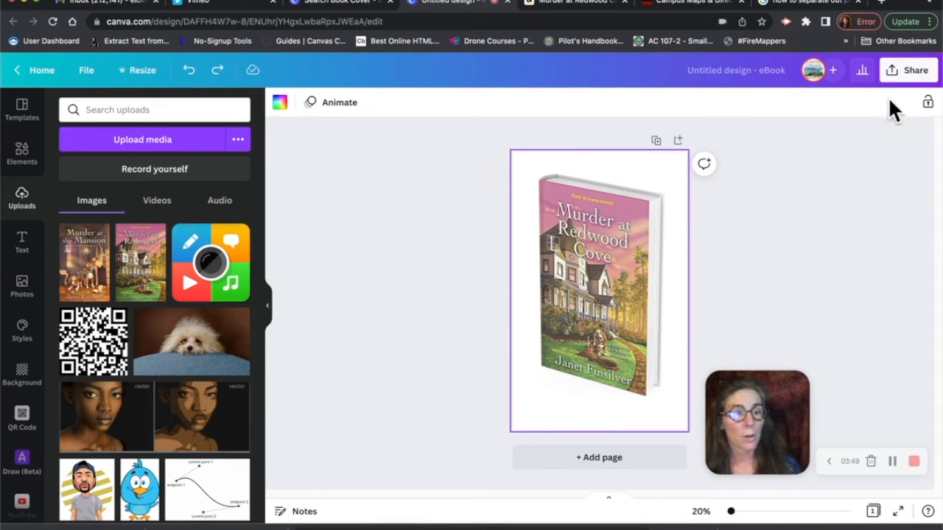
# Step: Start downloading the Redwood Cove mockup as a PNG with a transparent background, and cancel saving the file
pyautogui.click(906, 74)
pyautogui.moveTo(785, 372); pyautogui.dragTo(387, 356)
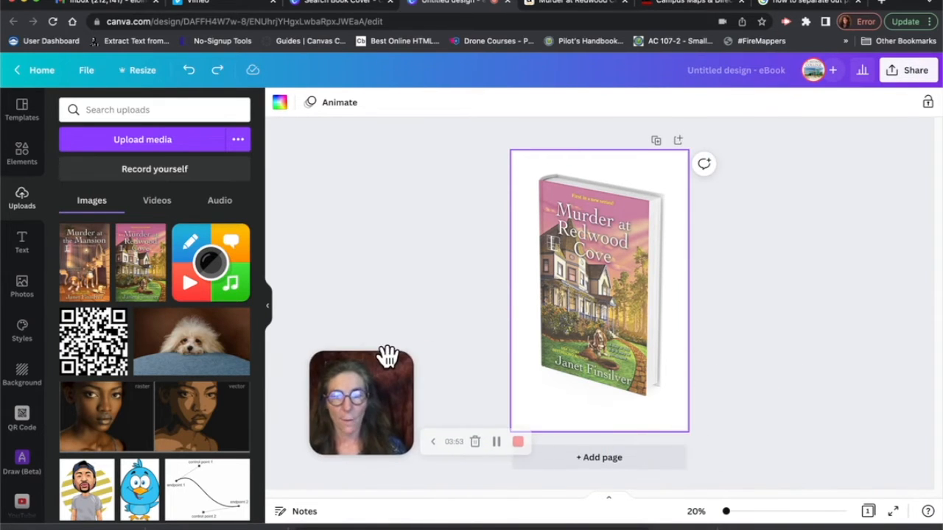
pyautogui.click(900, 77)
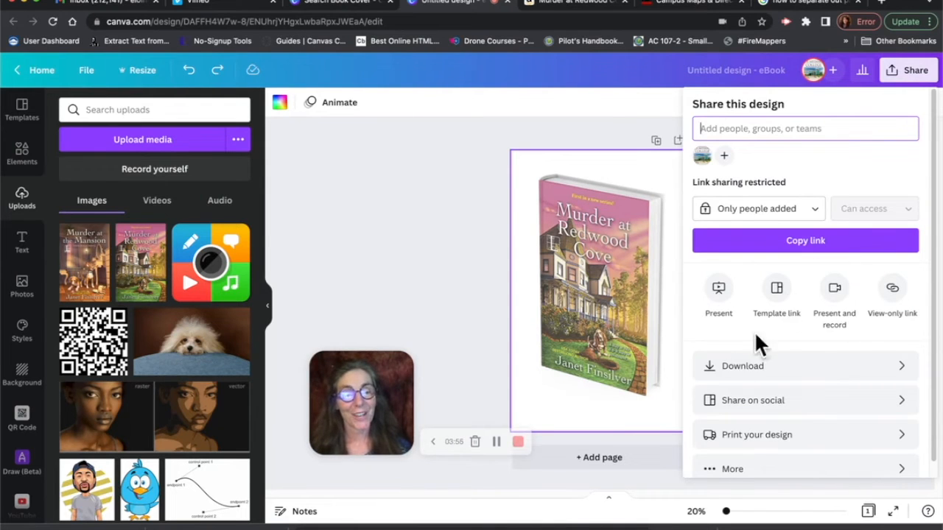
pyautogui.click(737, 368)
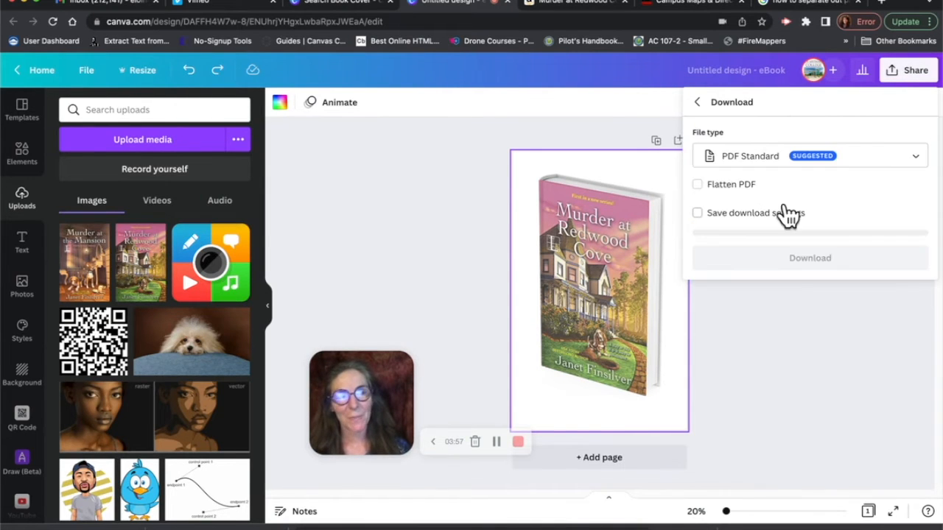
pyautogui.click(738, 163)
pyautogui.click(753, 137)
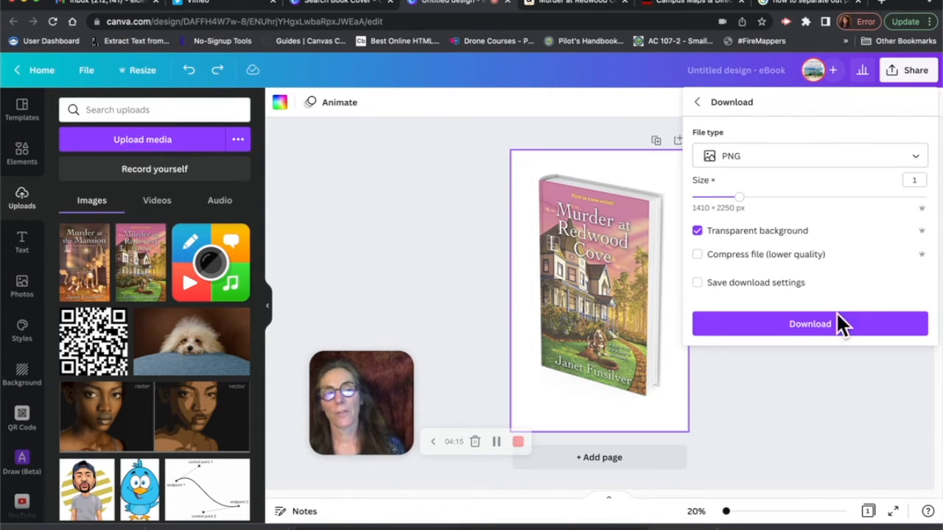
pyautogui.click(786, 325)
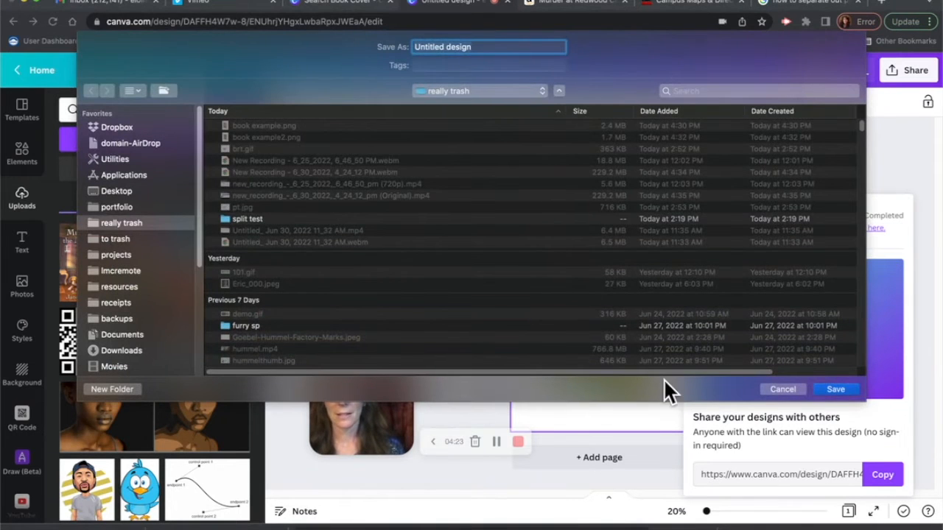
pyautogui.click(784, 391)
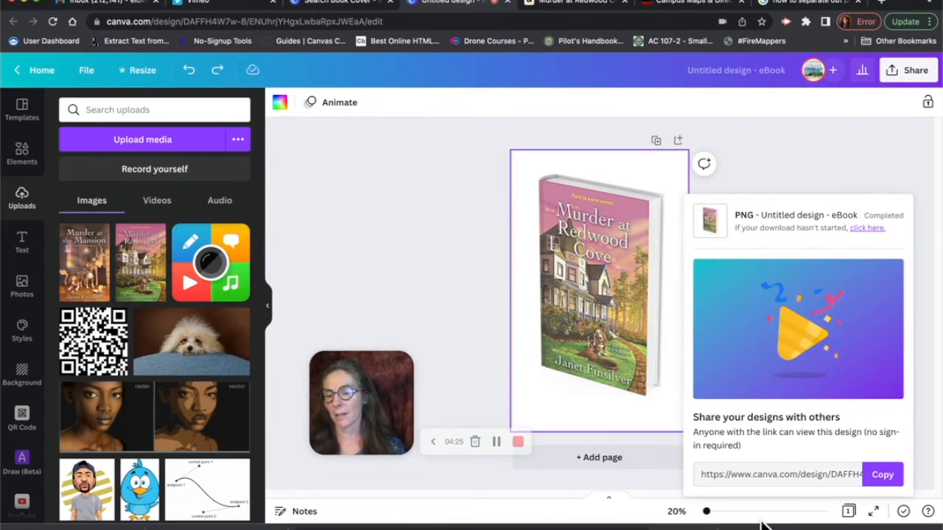
# Step: Switch to the USA_Today-layout document in Illustrator and place book example.png from the really trash folder as a linked image
pyautogui.press('super+Tab')
pyautogui.click(133, 267)
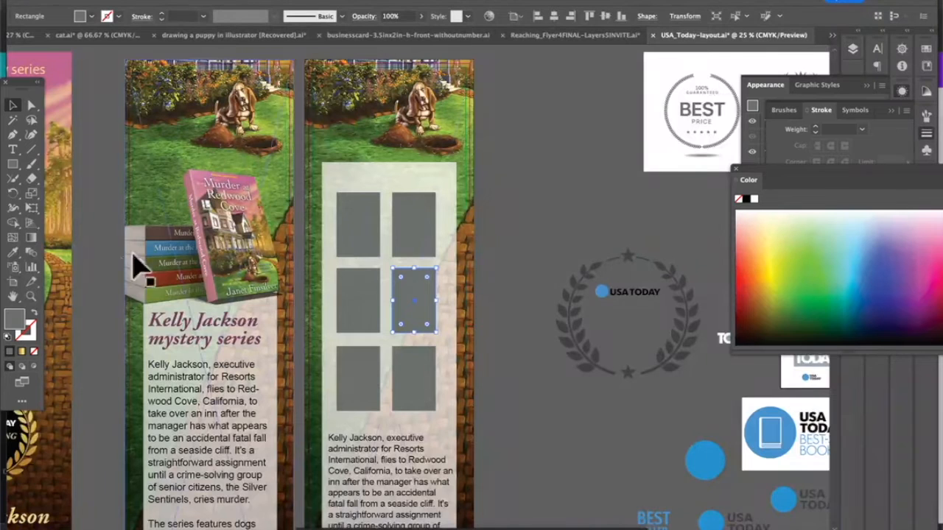
pyautogui.click(506, 185)
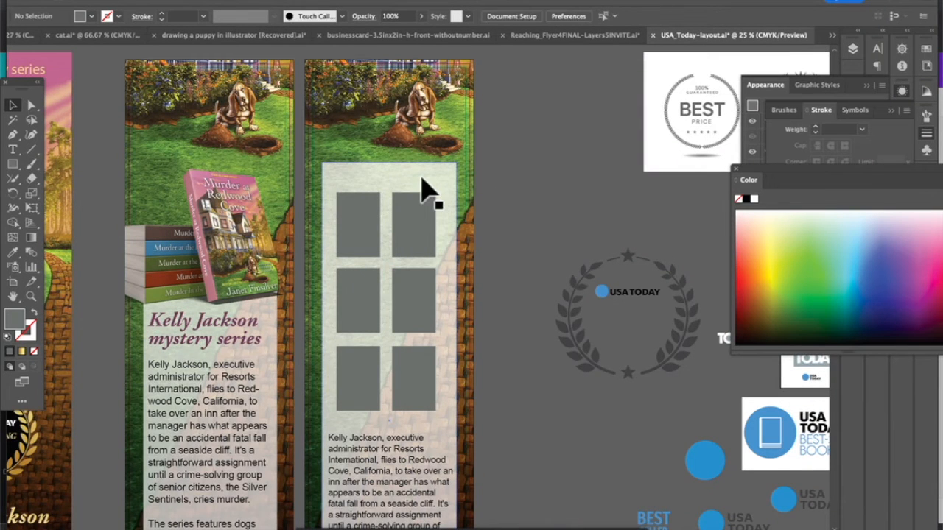
pyautogui.press('super+shift+p')
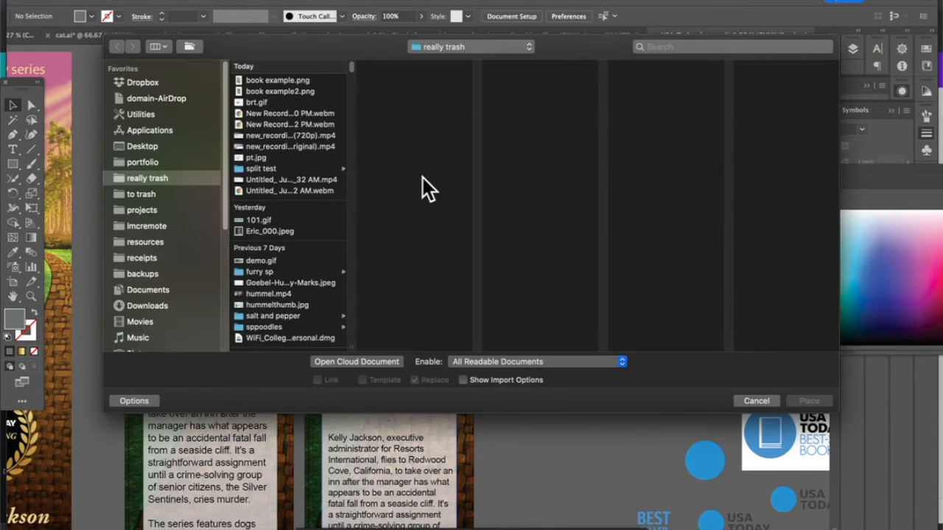
pyautogui.click(272, 80)
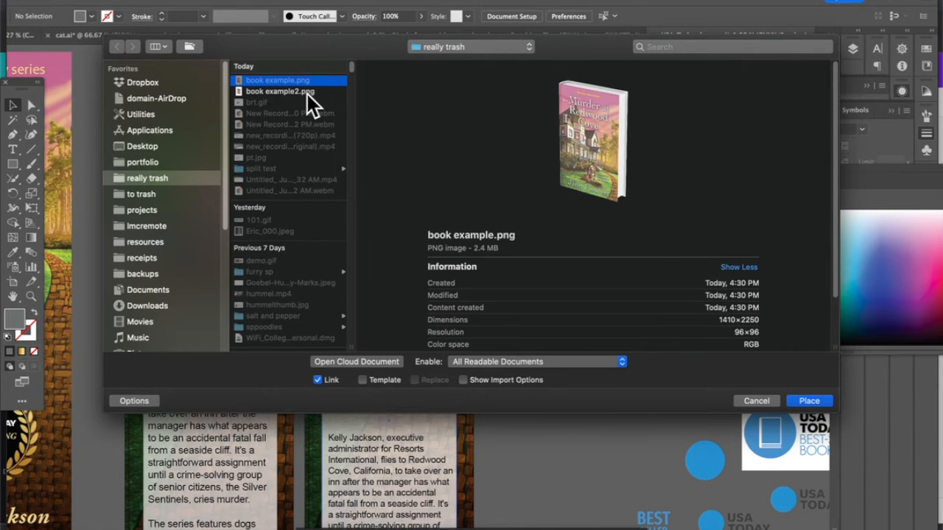
pyautogui.doubleClick(307, 95)
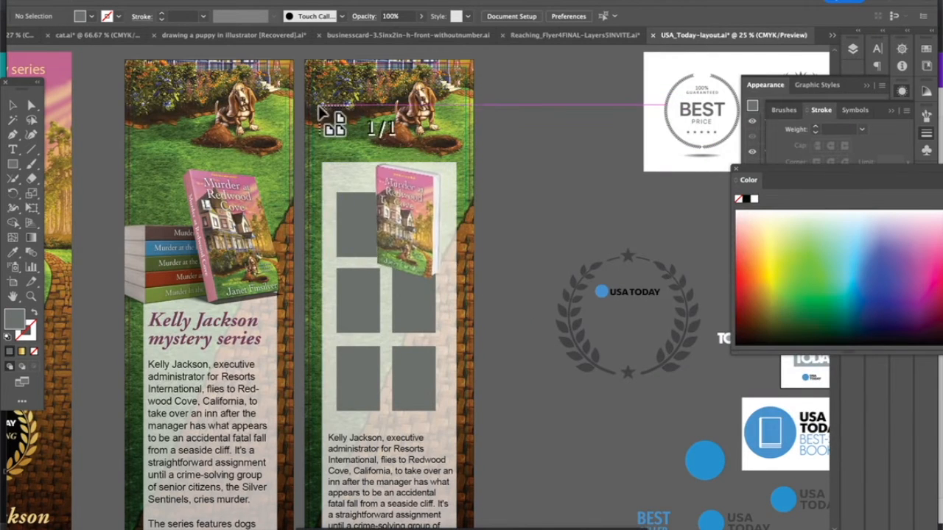
pyautogui.click(258, 97)
# Step: Fit the placed book over the upper-left gray placeholder on the second bookmark and delete that placeholder
pyautogui.moveTo(518, 100); pyautogui.dragTo(331, 336)
pyautogui.moveTo(305, 447); pyautogui.dragTo(351, 225)
pyautogui.click(377, 217)
pyautogui.press('Delete')
pyautogui.click(520, 216)
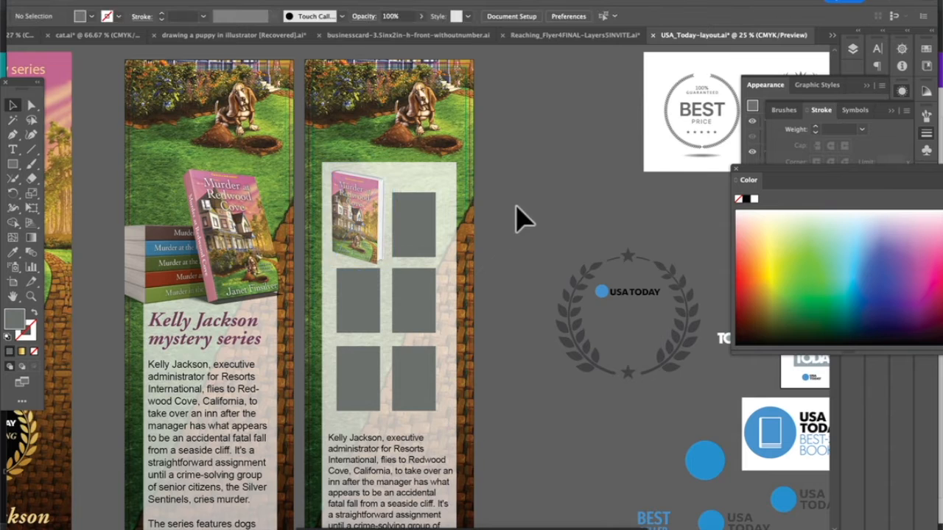
# Step: Add a Multiply drop shadow to the placed book with 30% opacity, 0 px X offset, 5 px Y offset and 10 px blur
pyautogui.click(375, 241)
pyautogui.click(254, 2)
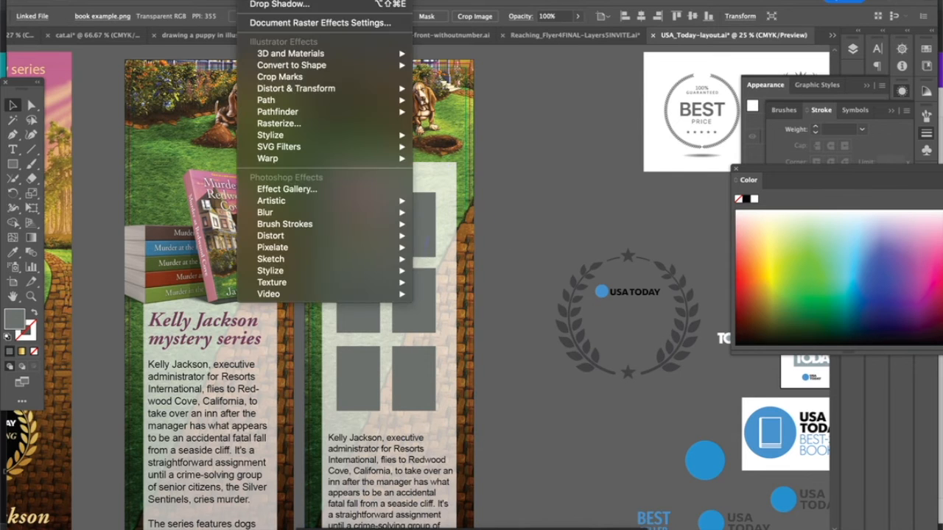
pyautogui.moveTo(292, 135)
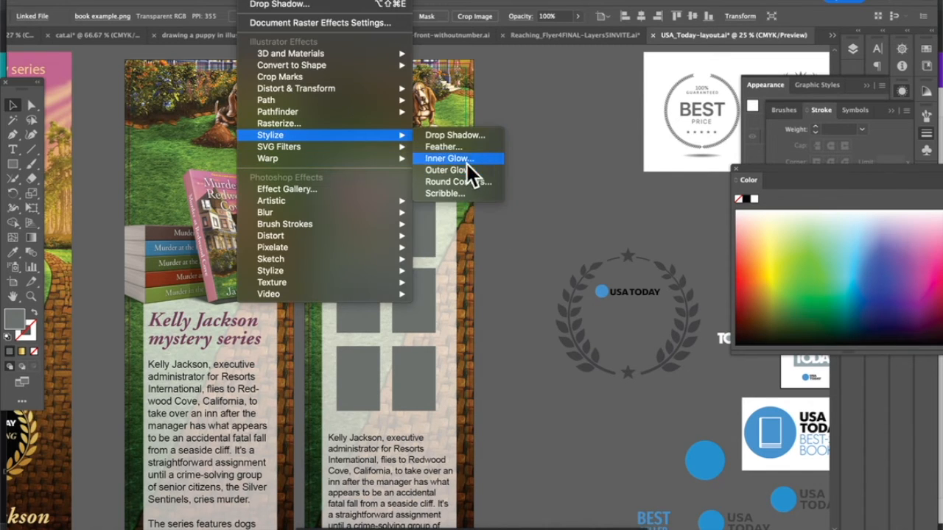
pyautogui.click(464, 136)
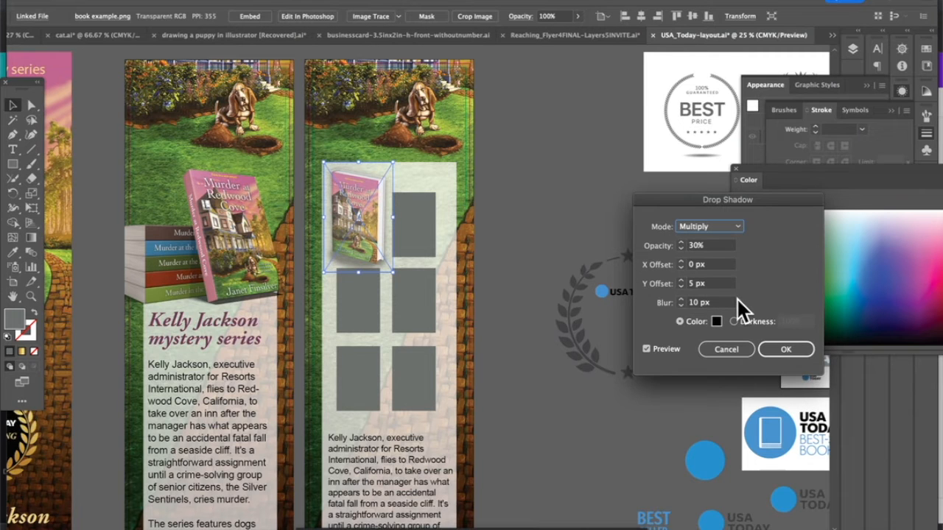
pyautogui.click(782, 351)
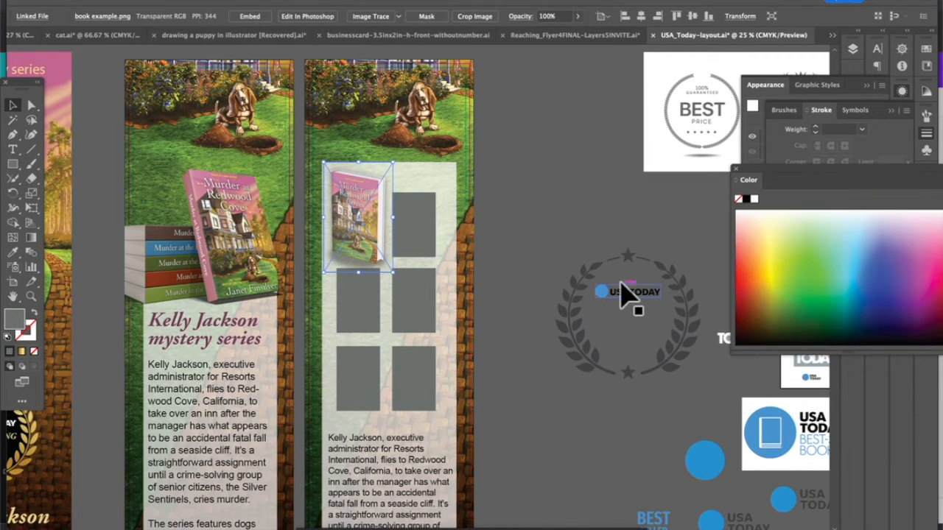
# Step: Shrink the shadowed book slightly and reposition it in the upper-left slot of the bookmark's book grid
pyautogui.click(554, 184)
pyautogui.click(367, 209)
pyautogui.moveTo(395, 166); pyautogui.dragTo(386, 179)
pyautogui.moveTo(363, 219); pyautogui.dragTo(367, 215)
pyautogui.click(515, 218)
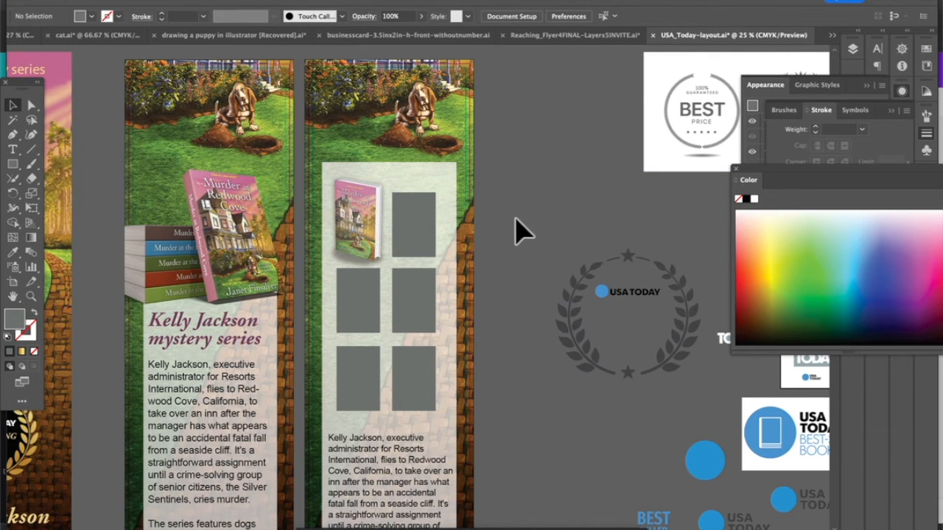
# Step: Switch back to Canva and delete the Murder at Redwood Cove mockup from the page
pyautogui.press('super+Tab')
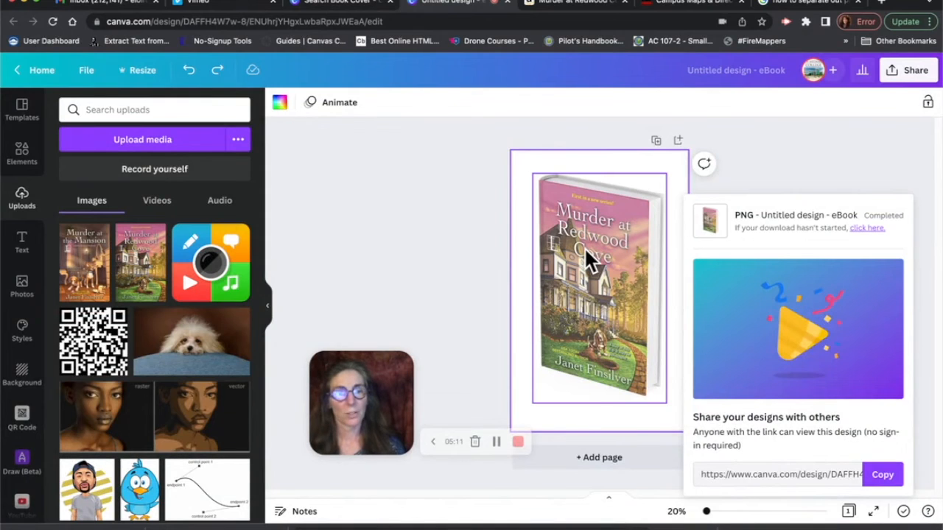
pyautogui.click(586, 250)
pyautogui.press('Delete')
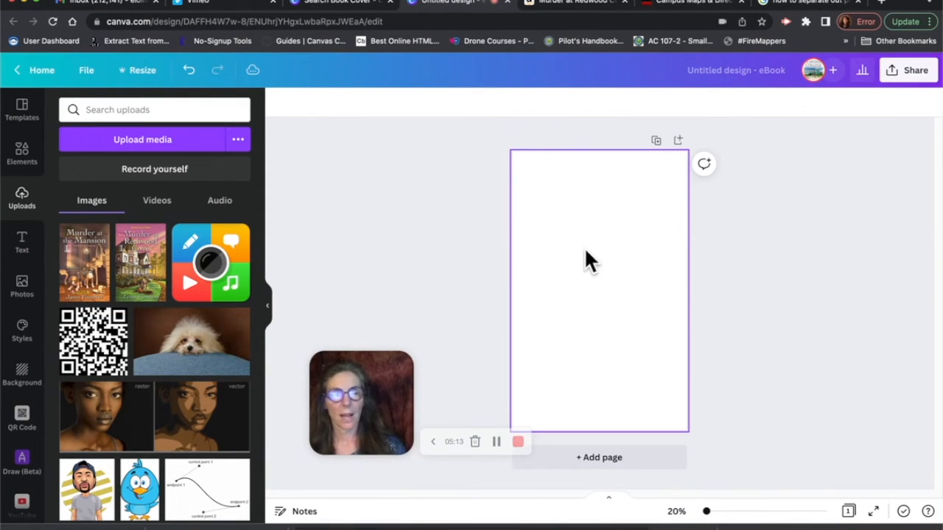
# Step: Place the uploaded Murder at the Mansion cover on the empty page and enlarge it to cover most of the page
pyautogui.click(77, 280)
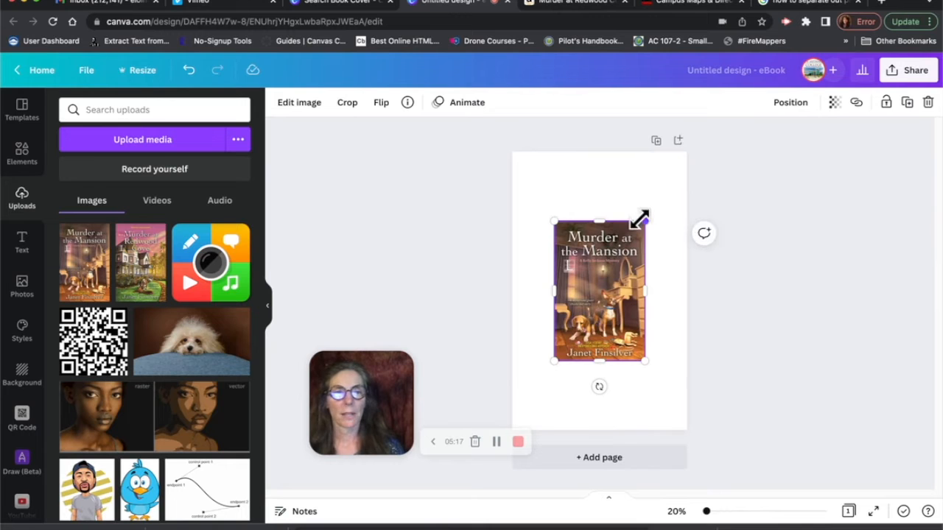
pyautogui.moveTo(640, 218); pyautogui.dragTo(673, 179)
pyautogui.moveTo(552, 360); pyautogui.dragTo(535, 389)
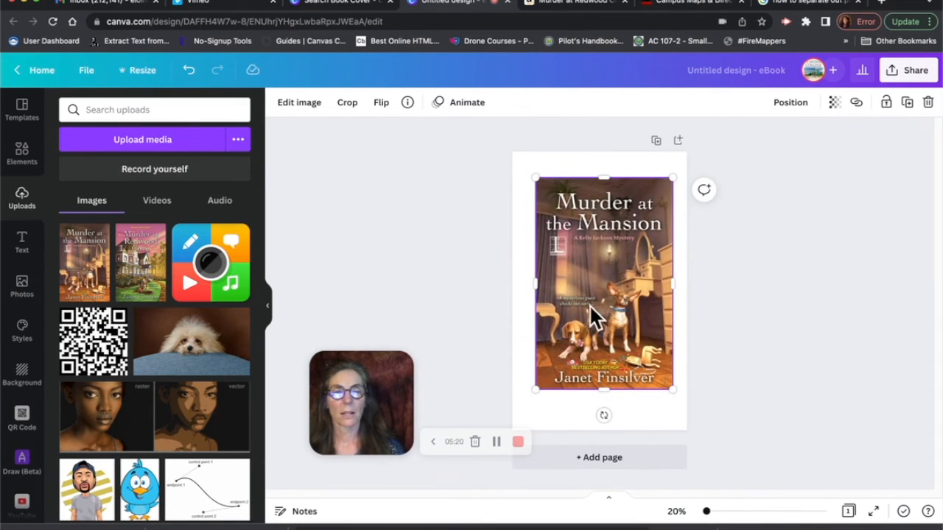
# Step: Open the full Smartmockups collection from the image effects for the Murder at the Mansion cover
pyautogui.click(301, 104)
pyautogui.scroll(-15, 190, 419)
pyautogui.scroll(6, 189, 416)
pyautogui.scroll(3, 188, 402)
pyautogui.scroll(-6, 188, 403)
pyautogui.scroll(-3, 187, 403)
pyautogui.scroll(10, 188, 403)
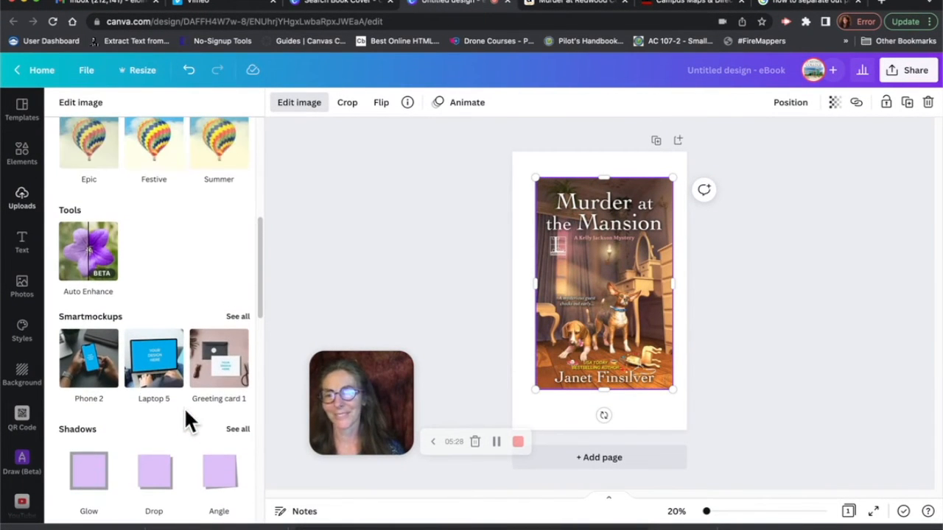
pyautogui.click(240, 318)
# Step: Put the cover into the Book 6 mockup and enlarge the 3D book to fill most of the page
pyautogui.scroll(-4, 169, 426)
pyautogui.scroll(-15, 169, 426)
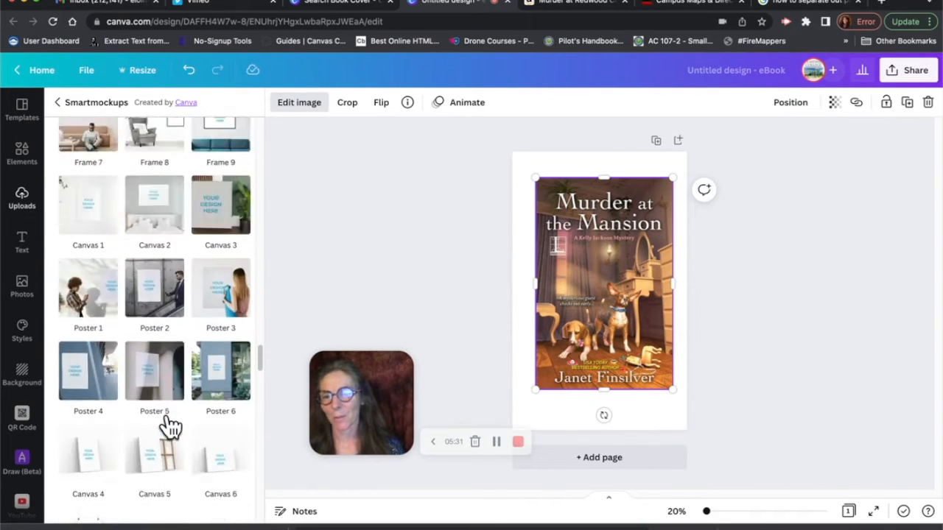
pyautogui.scroll(-5, 170, 424)
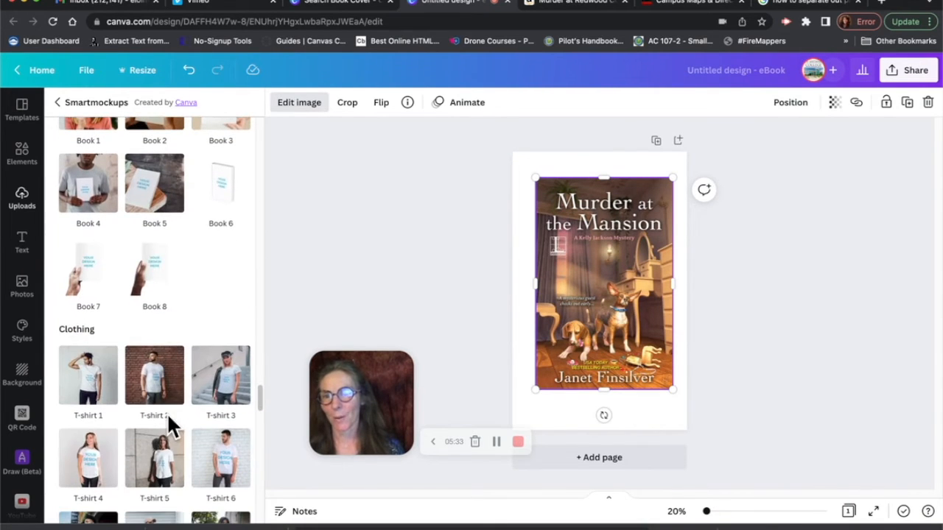
pyautogui.click(231, 199)
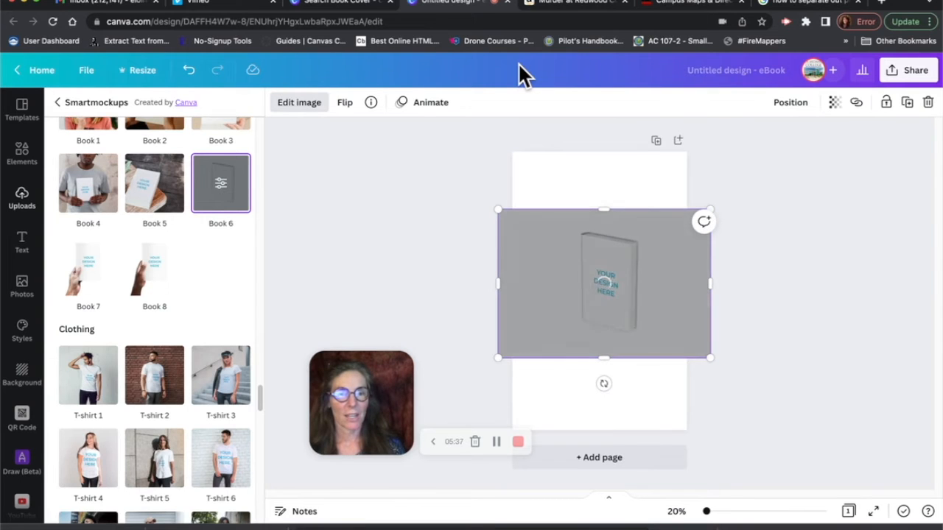
pyautogui.moveTo(542, 388); pyautogui.dragTo(529, 412)
pyautogui.click(903, 77)
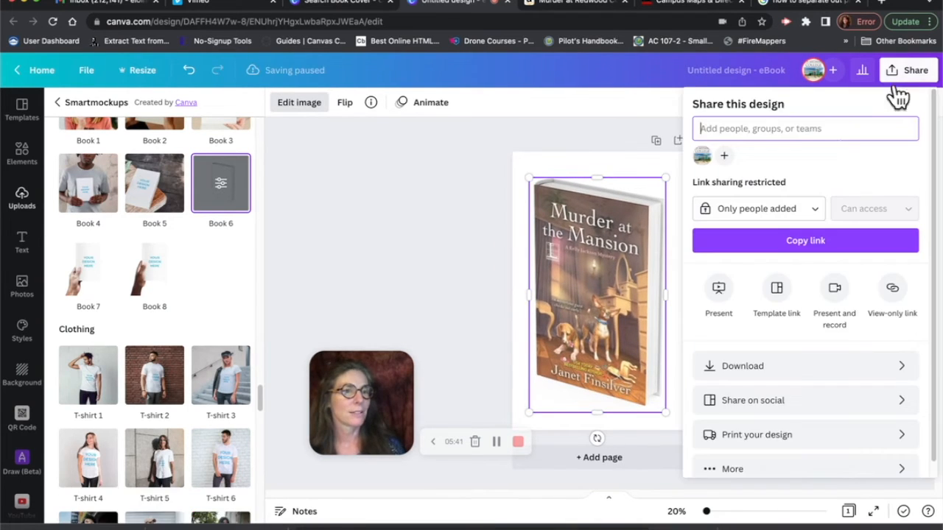
pyautogui.click(728, 364)
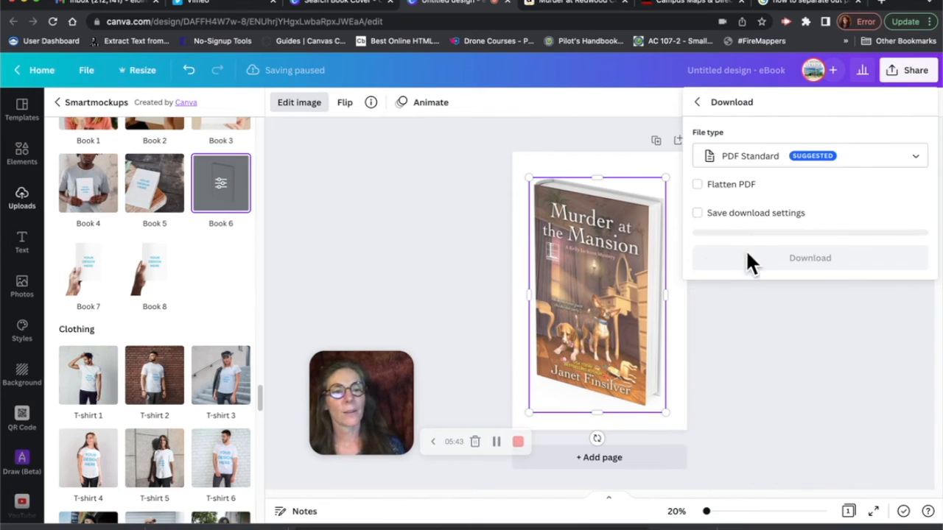
pyautogui.click(750, 157)
pyautogui.click(747, 122)
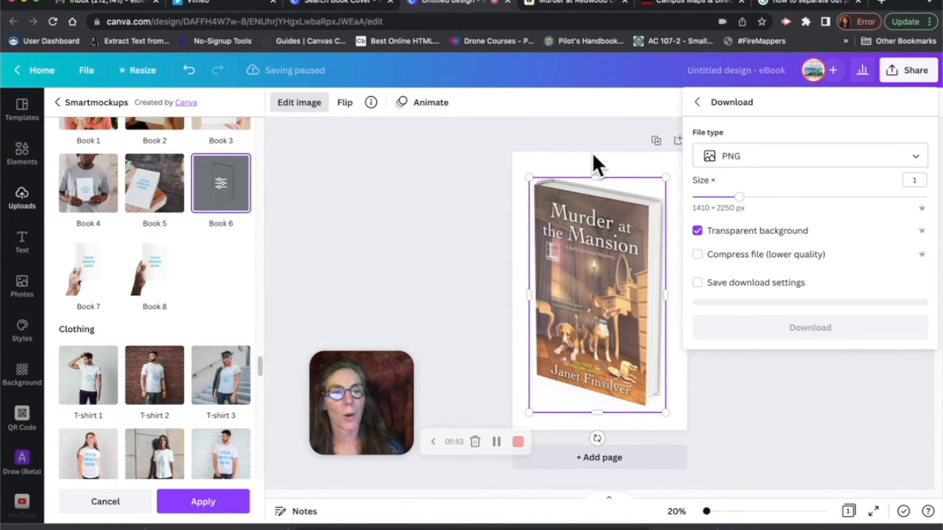
# Step: Try another download of the Murder at the Mansion mockup as a PNG with a transparent background, but cancel saving the file
pyautogui.click(785, 213)
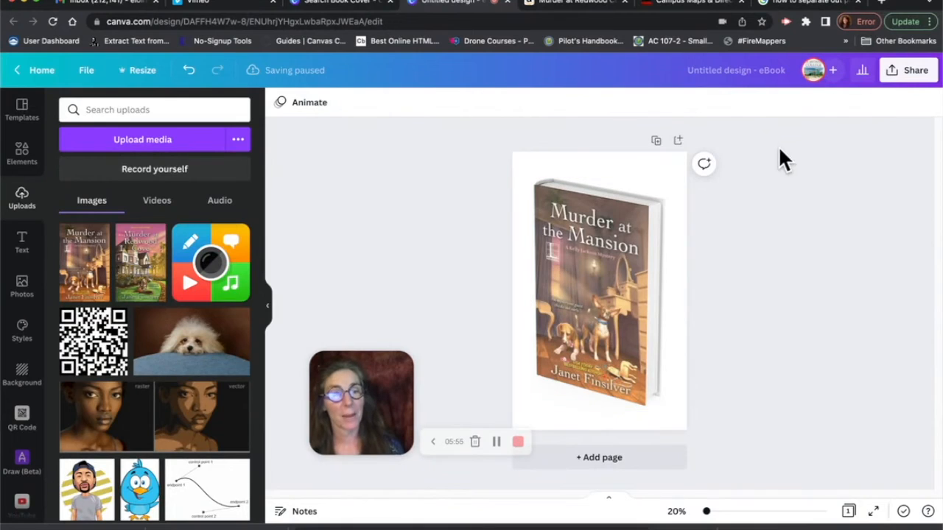
pyautogui.click(911, 71)
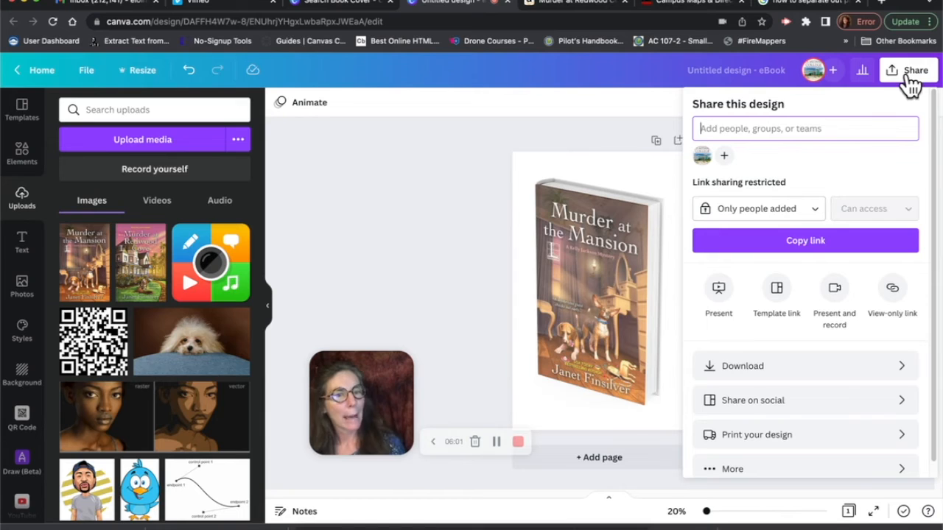
pyautogui.click(741, 366)
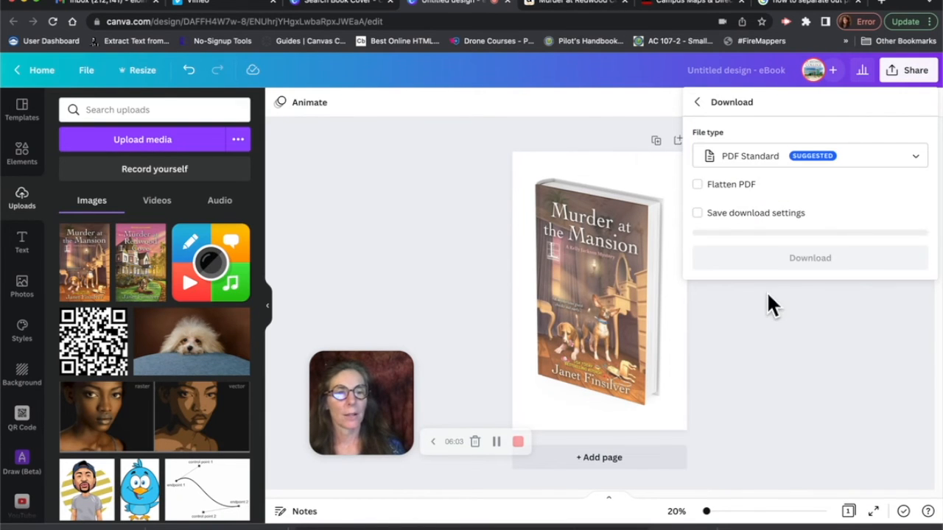
pyautogui.click(758, 155)
pyautogui.click(752, 118)
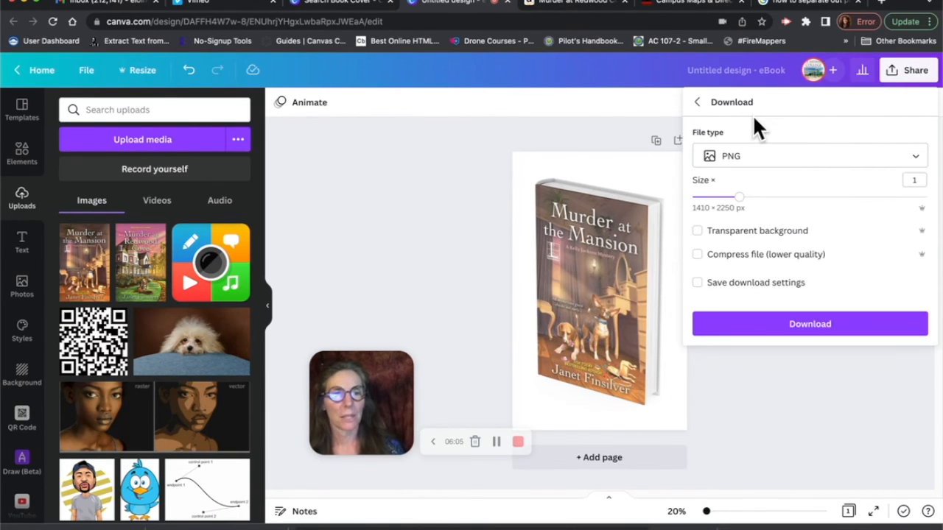
pyautogui.click(700, 232)
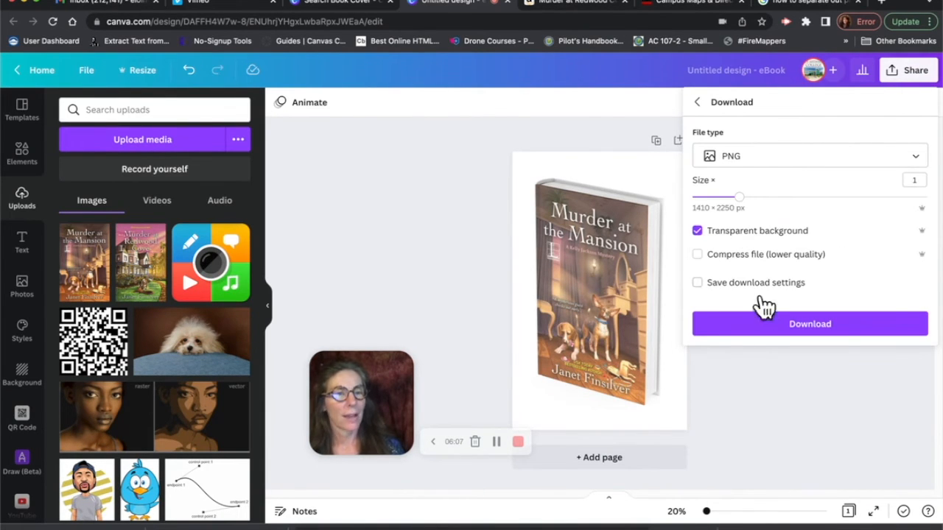
pyautogui.click(783, 341)
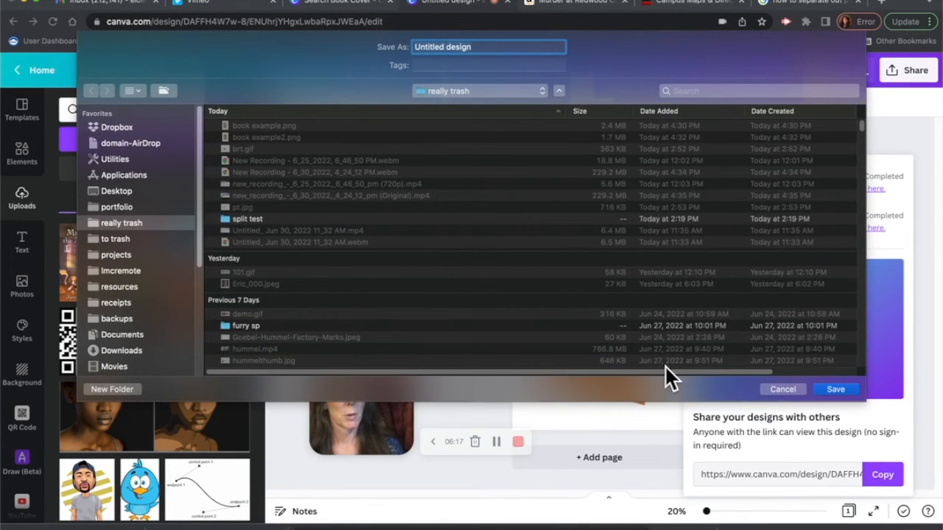
pyautogui.click(786, 390)
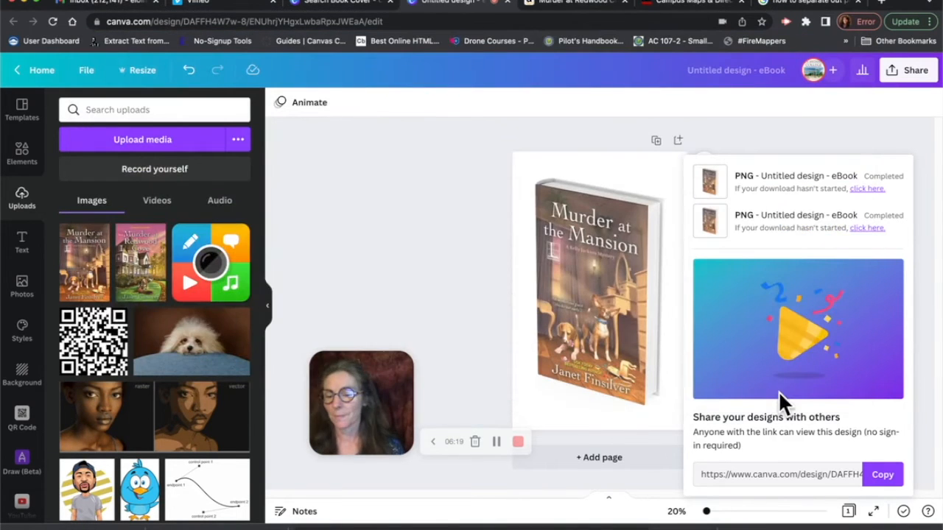
# Step: Switch to Illustrator and place book example2.png from the really trash folder into the USA_Today-layout document
pyautogui.press('super+Tab')
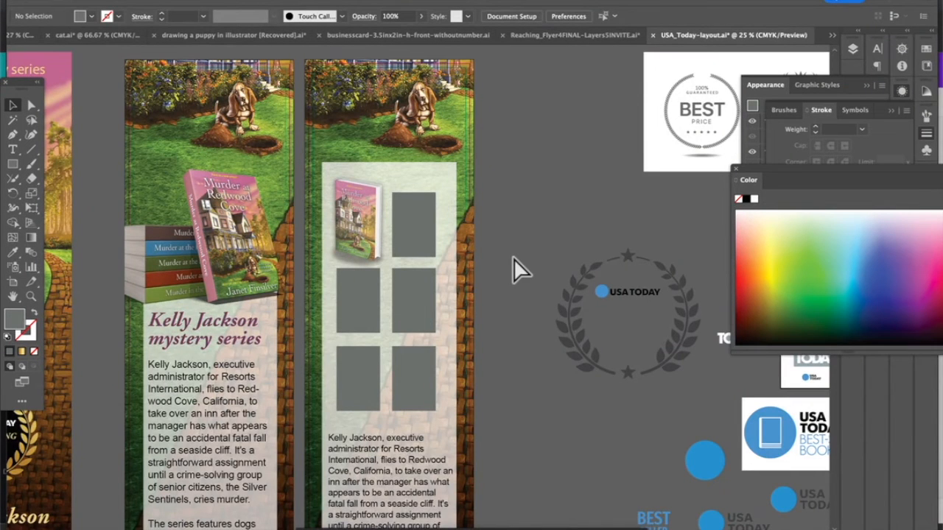
pyautogui.press('super+shift+p')
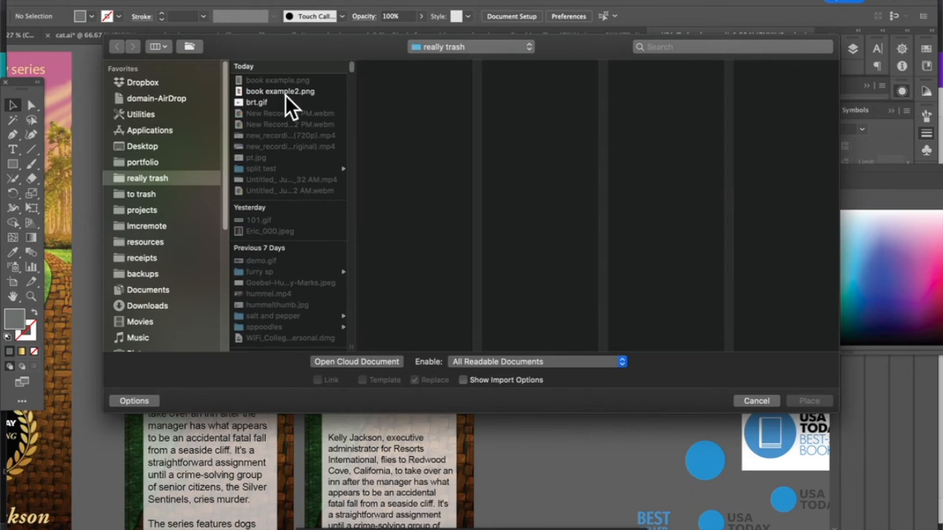
pyautogui.click(286, 93)
pyautogui.doubleClick(286, 93)
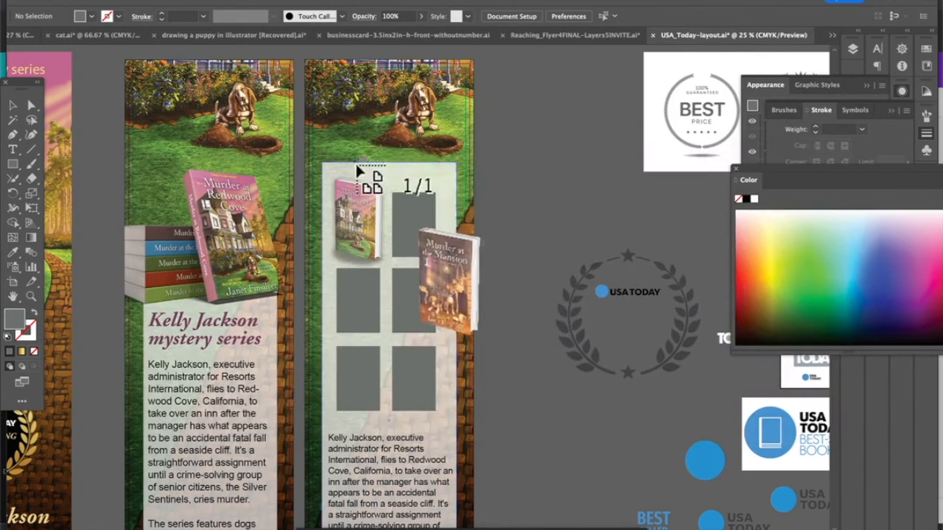
pyautogui.click(346, 123)
# Step: Shrink the placed Murder at the Mansion book and position it over the grey placeholder beside the Redwood Cove book
pyautogui.moveTo(602, 125); pyautogui.dragTo(436, 386)
pyautogui.moveTo(410, 462); pyautogui.dragTo(440, 216)
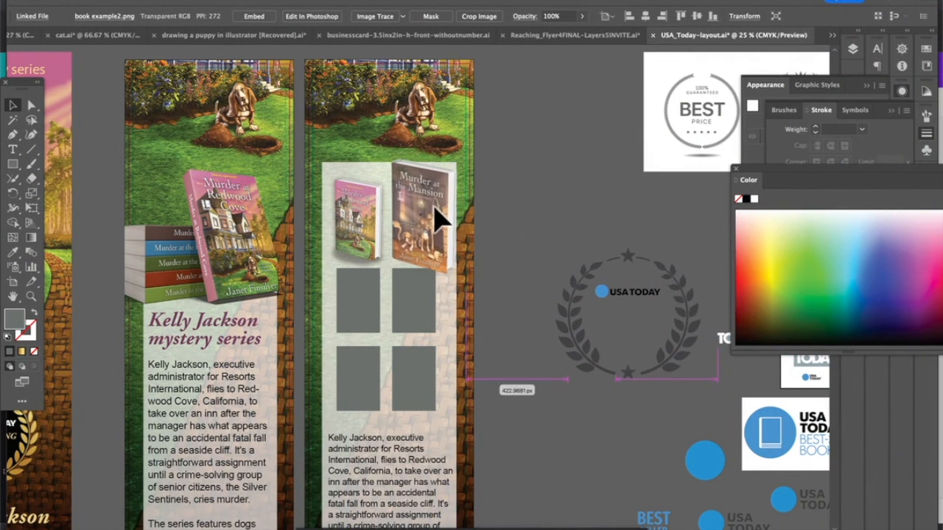
pyautogui.moveTo(469, 144); pyautogui.dragTo(425, 200)
# Step: Apply the drop shadow effect to the Murder at the Mansion book
pyautogui.click(215, 2)
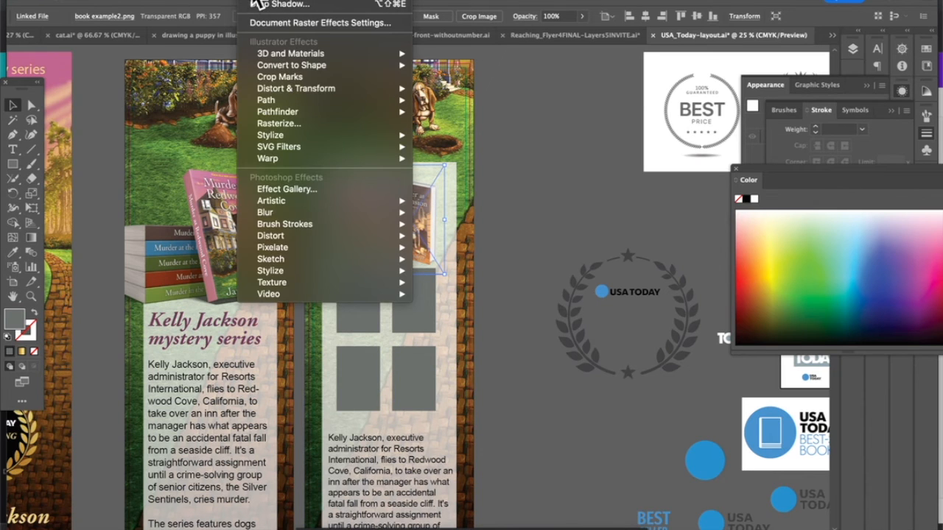
pyautogui.click(253, 2)
pyautogui.click(499, 202)
# Step: Delete the grey placeholder rectangle behind the Murder at the Mansion book
pyautogui.moveTo(410, 218); pyautogui.dragTo(428, 234)
pyautogui.click(415, 232)
pyautogui.press('Delete')
# Step: Send the small Murder at Redwood Cove book behind the Murder at the Mansion book in the stacking order
pyautogui.click(358, 234)
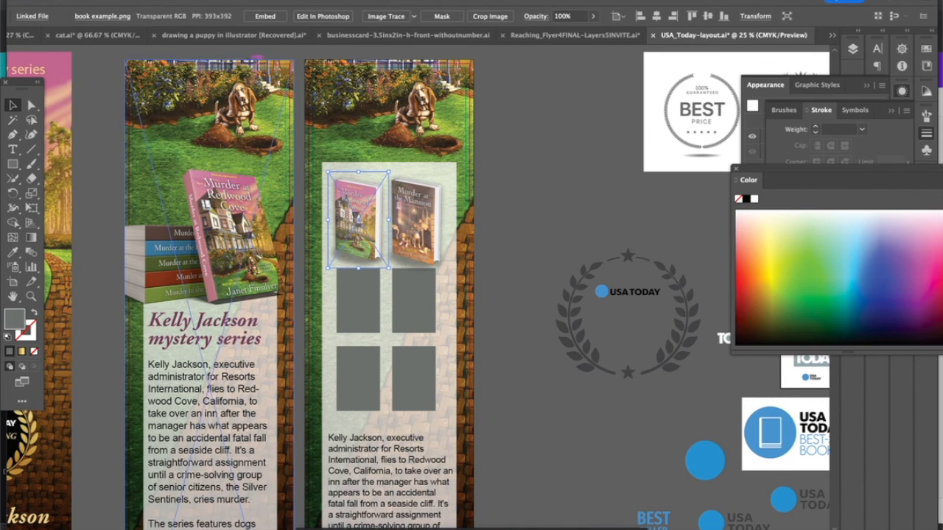
pyautogui.click(143, 1)
pyautogui.moveTo(158, 8)
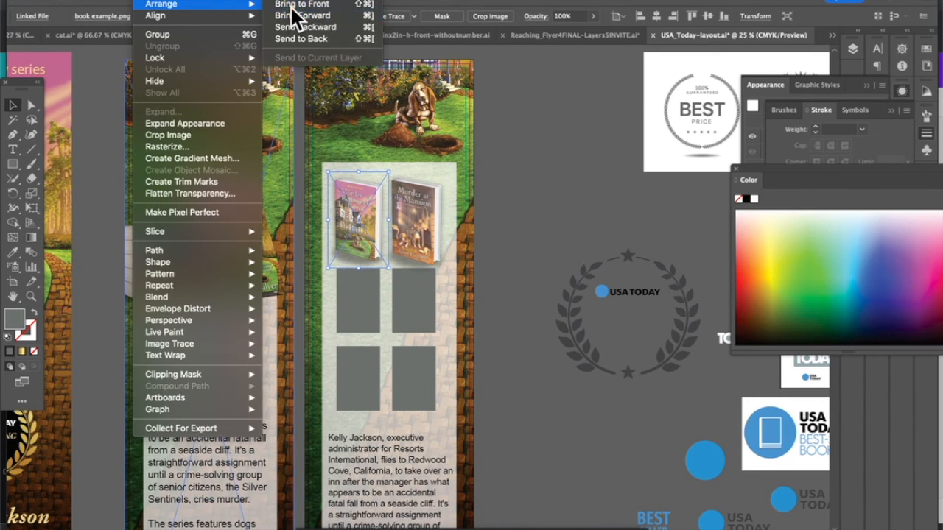
pyautogui.click(305, 36)
pyautogui.click(501, 225)
# Step: Enlarge the small Redwood Cove book slightly to match the Murder at the Mansion book and line it up closely beside it
pyautogui.moveTo(361, 231); pyautogui.dragTo(372, 232)
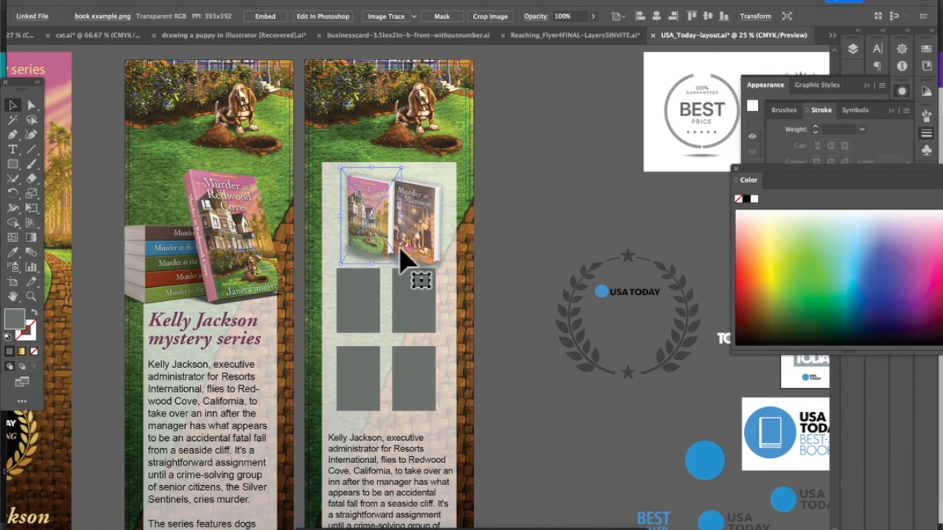
pyautogui.moveTo(340, 262); pyautogui.dragTo(326, 275)
pyautogui.moveTo(369, 221); pyautogui.dragTo(367, 215)
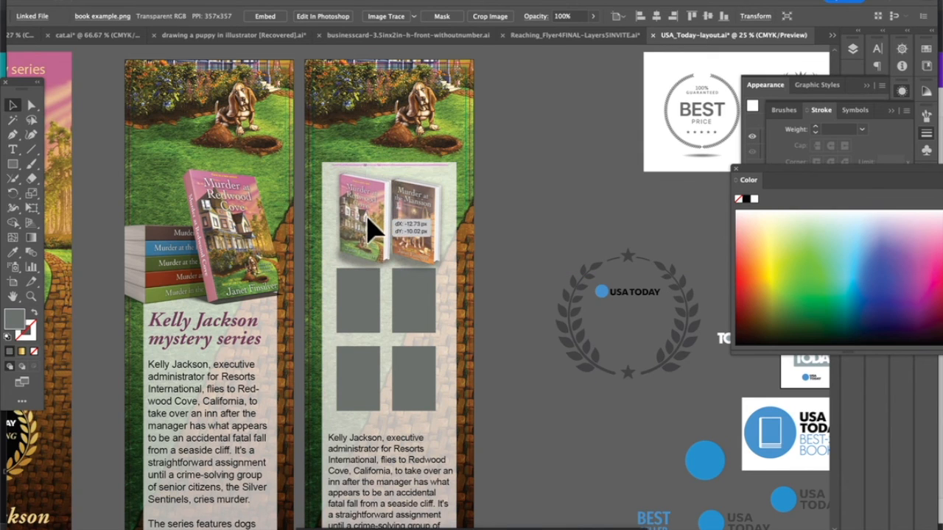
pyautogui.click(515, 193)
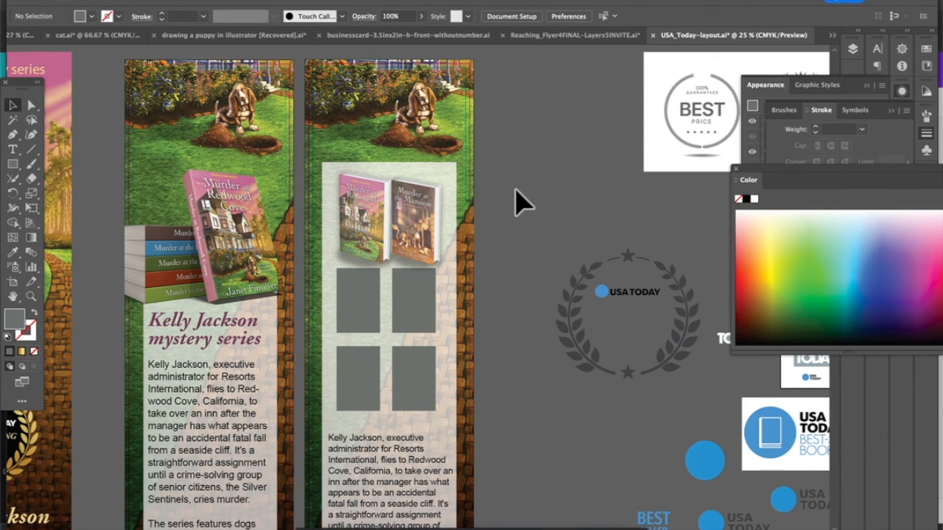